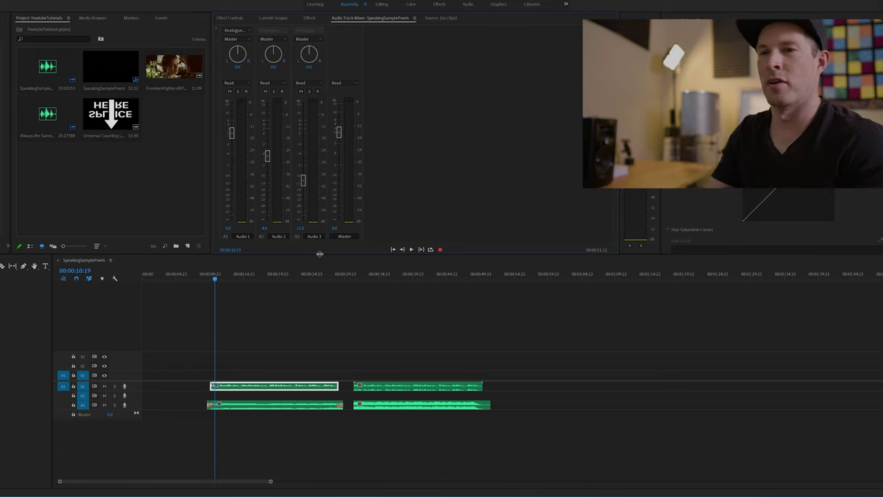
Mute track A3 and play the voice clip alone from its start.
left_click(210, 276)
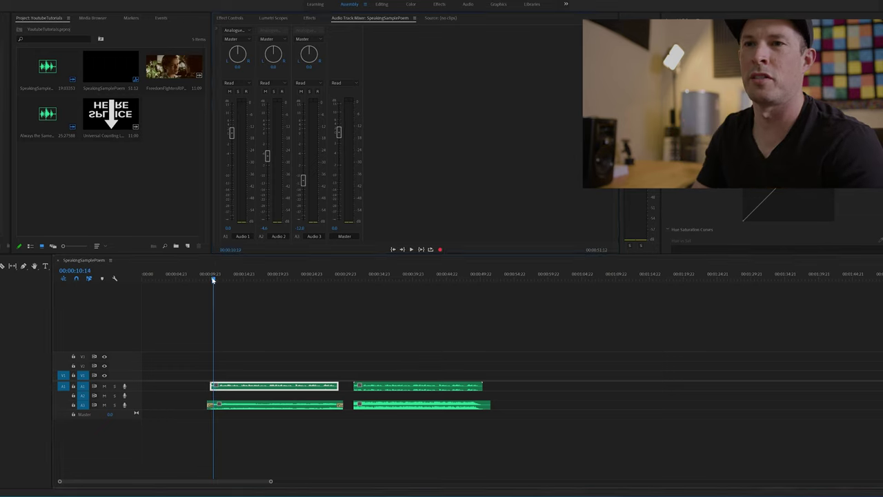
left_click(104, 405)
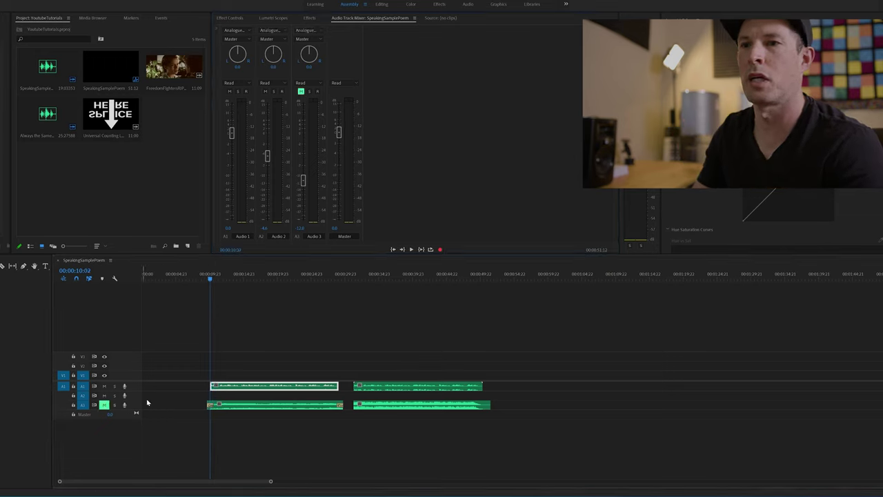
key("space")
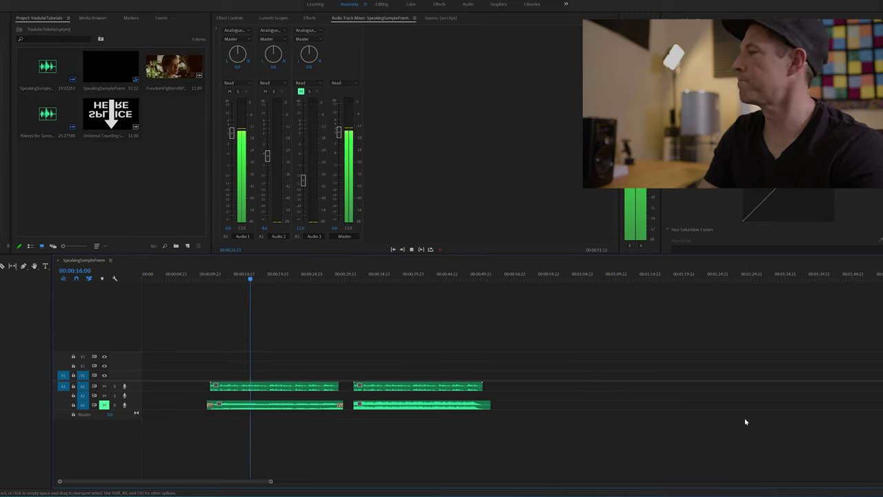
key("space")
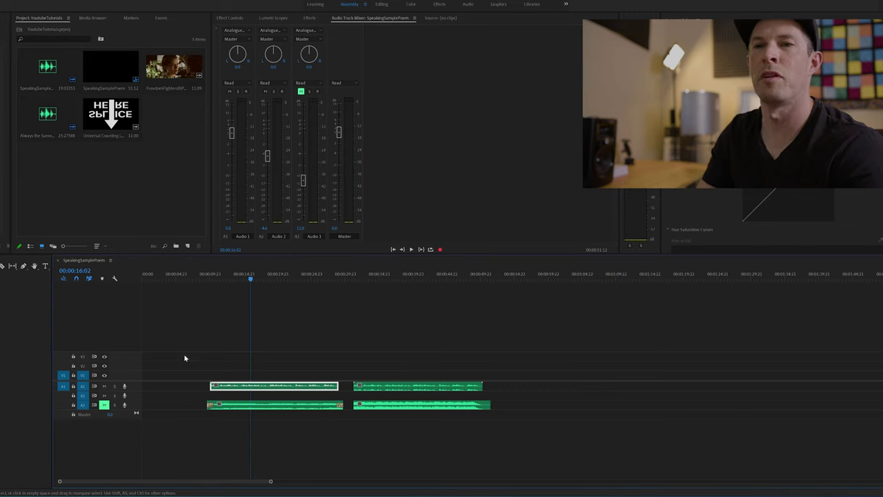
Unmute A3, mute A1, and raise the Audio 3 fader to about -4.7 dB during playback.
left_click(104, 405)
left_click(104, 386)
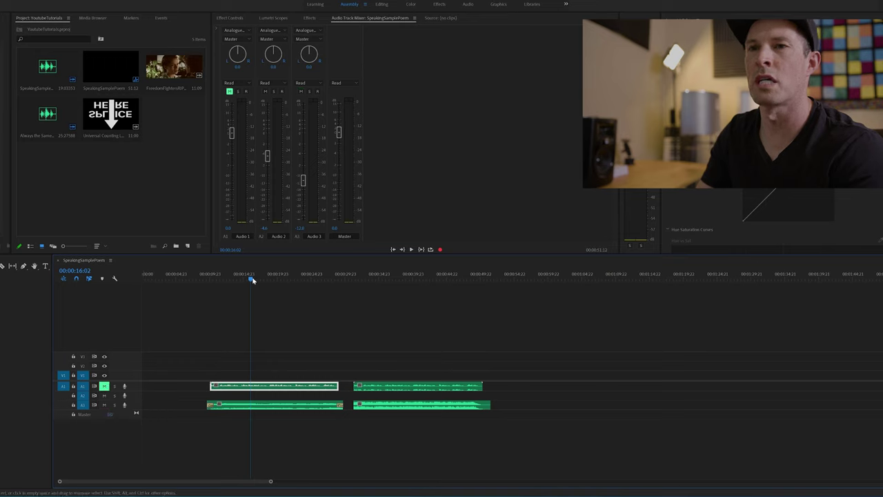
left_click_drag(251, 279, 209, 277)
key("space")
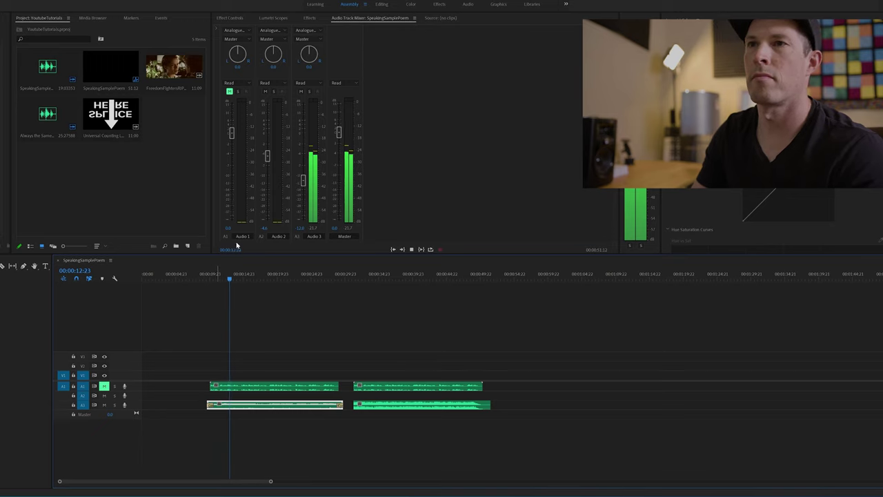
left_click_drag(301, 181, 303, 159)
key("space")
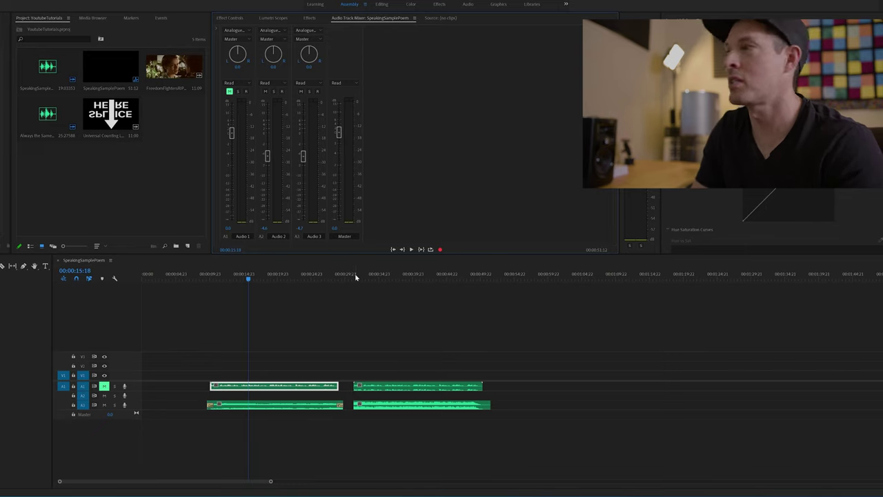
Play the second music clip to check its level, then unmute the A1 voice track.
left_click(355, 274)
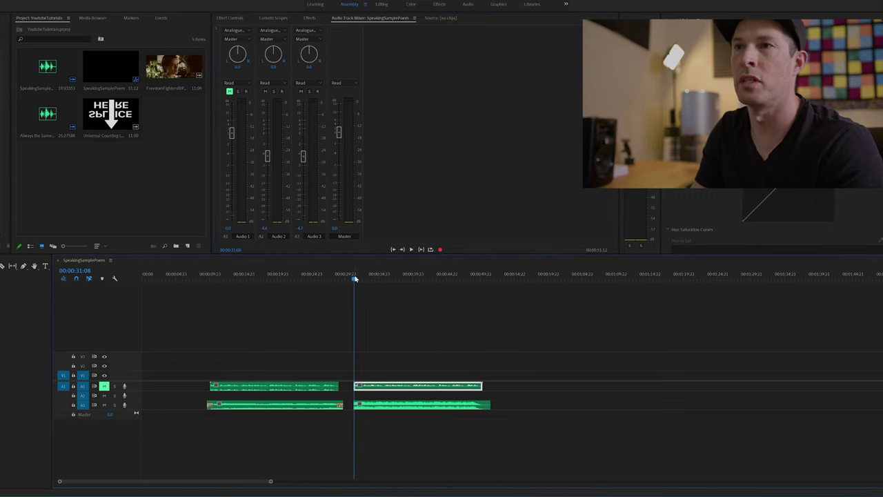
key("space")
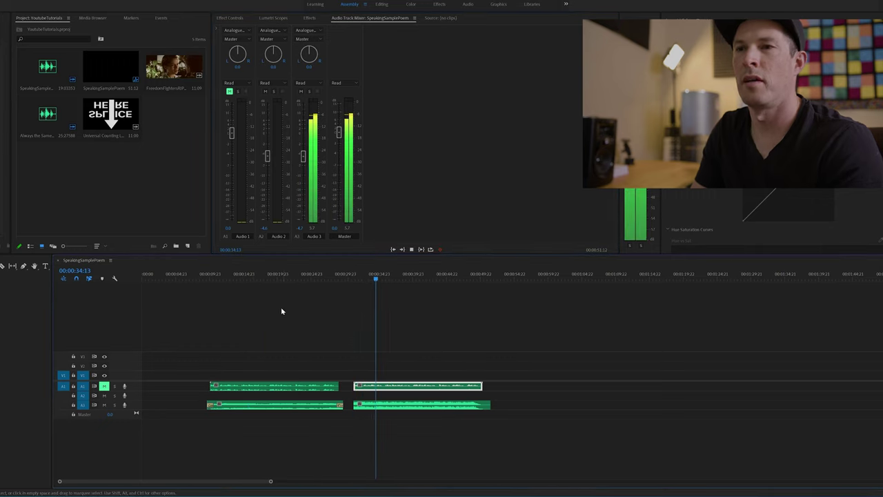
key("space")
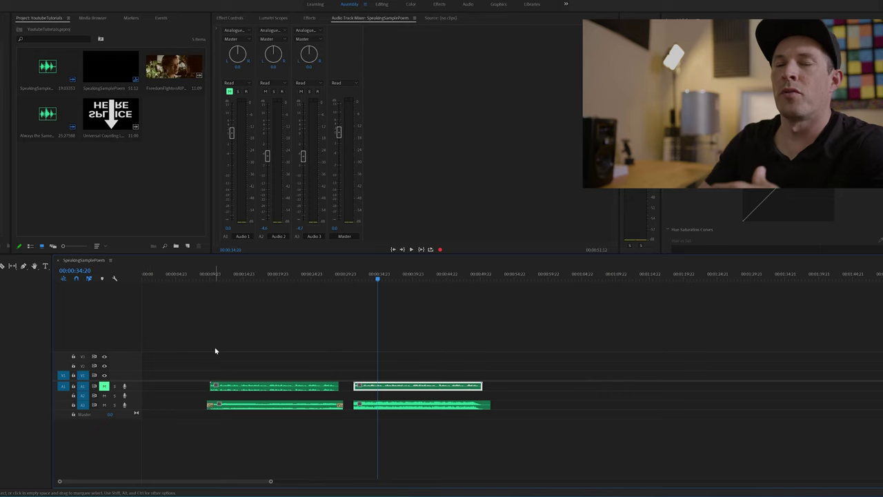
left_click(104, 386)
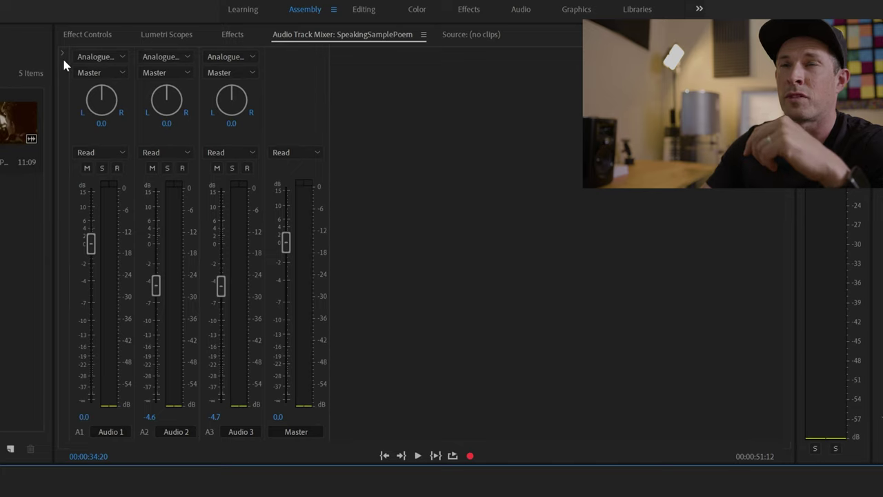
Add Filter and EQ > Parametric Equalizer to Audio 1's first mixer effect slot.
left_click(62, 54)
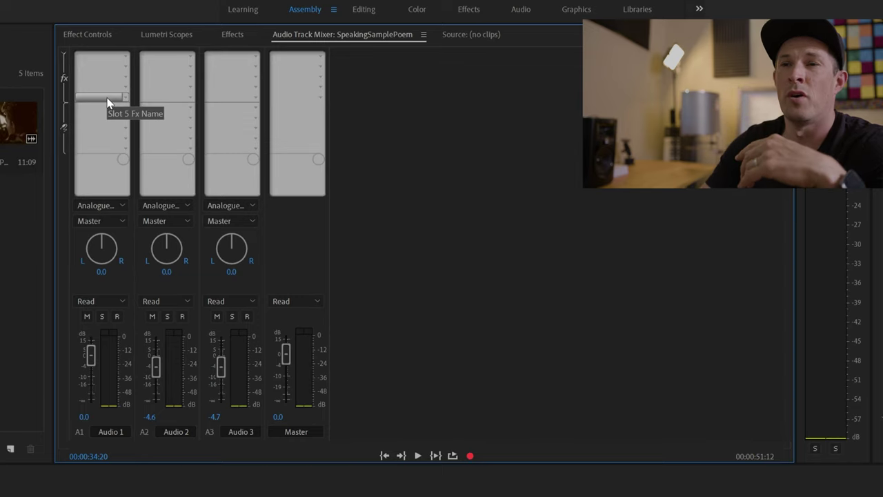
left_click(125, 58)
mouse_move(138, 115)
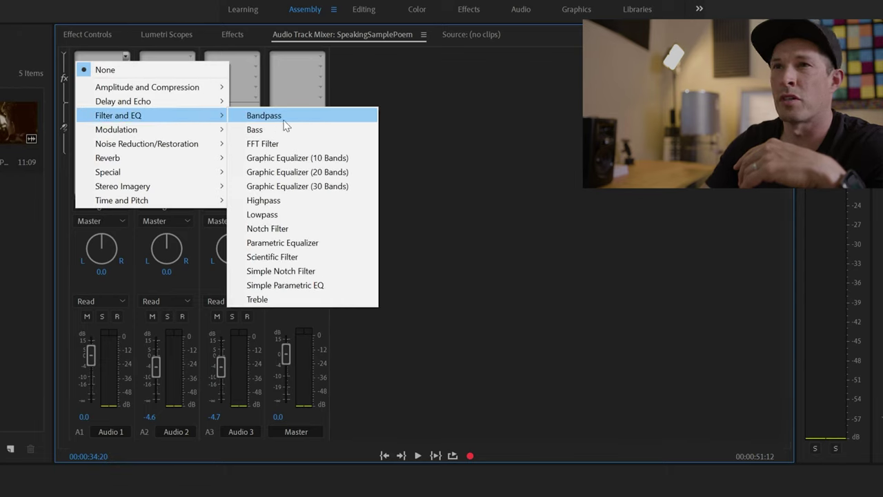
left_click(257, 243)
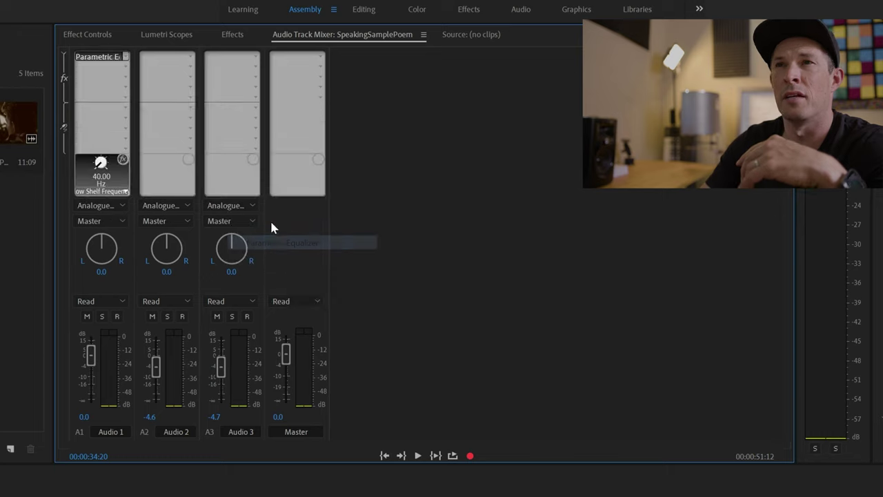
Enable the equalizer's high-pass filter at 30dB/Oct with a 99 Hz cutoff.
double_click(91, 55)
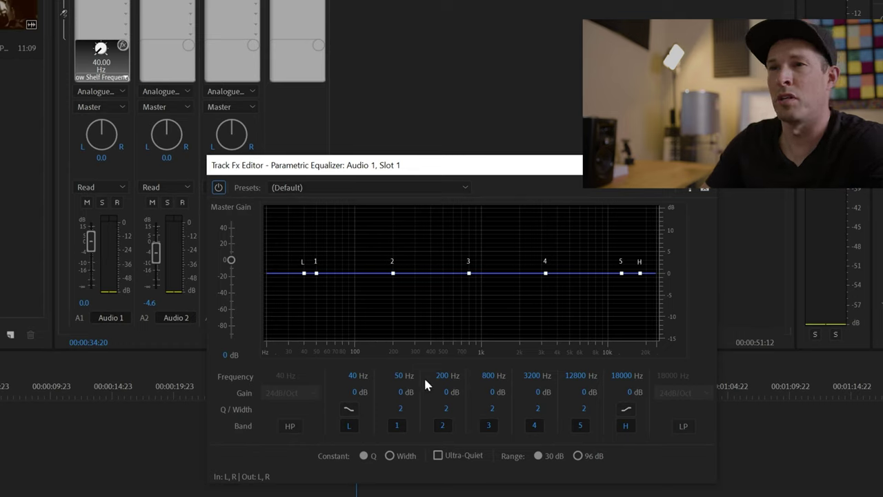
left_click(289, 424)
left_click(299, 391)
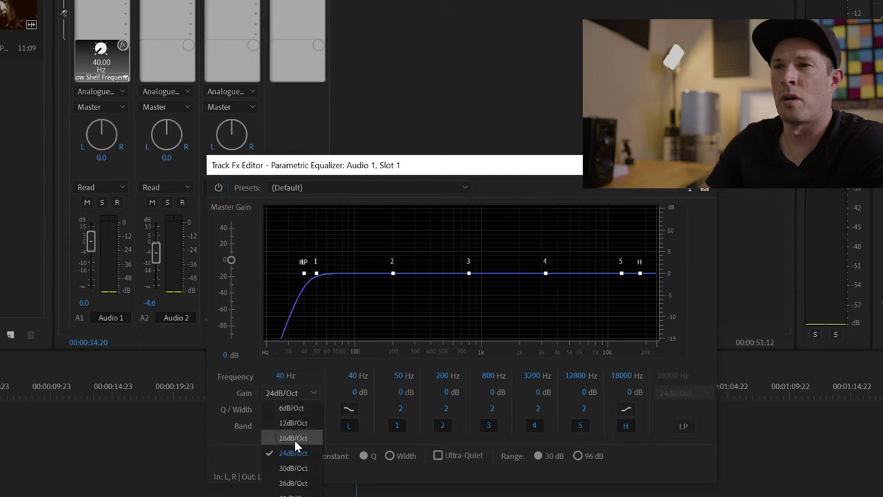
left_click(293, 468)
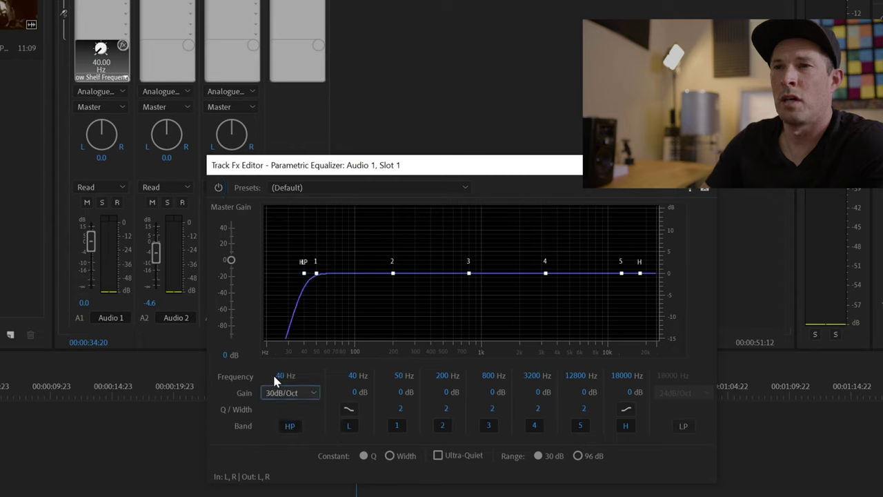
left_click_drag(282, 376, 313, 373)
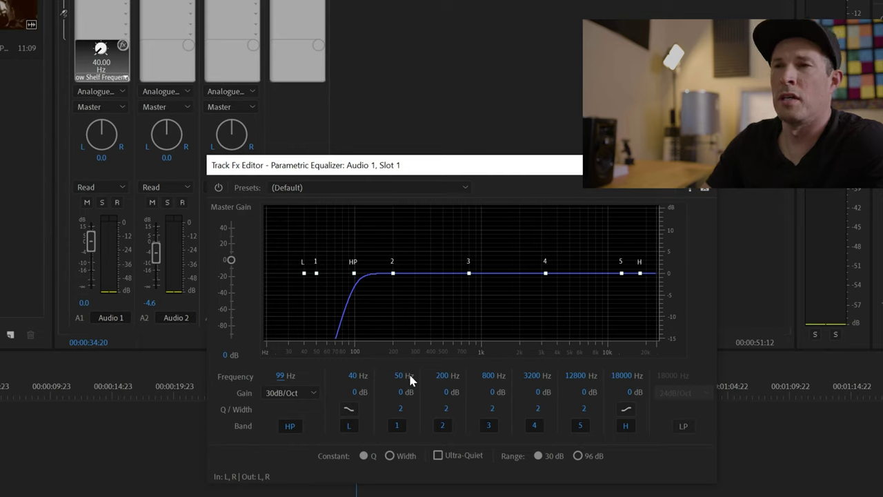
Enable the low-pass filter at 30dB/Oct with a 14699 Hz cutoff.
left_click(682, 426)
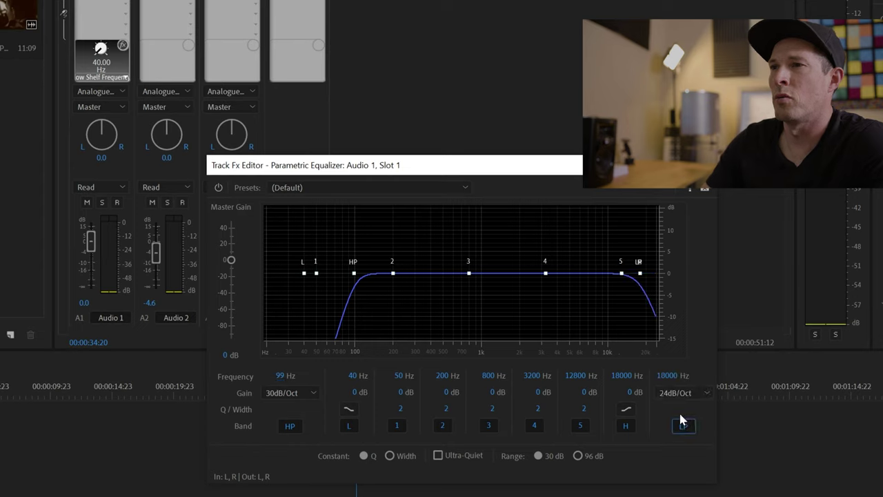
left_click(695, 394)
left_click(694, 464)
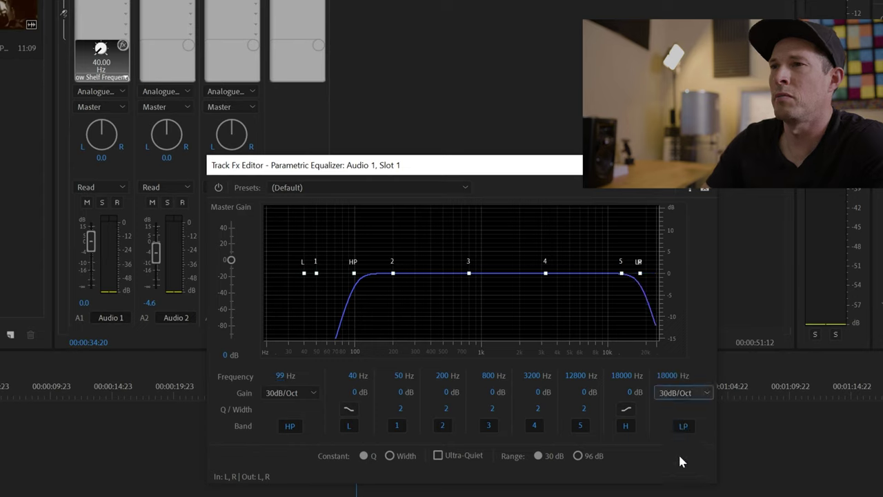
left_click_drag(665, 377, 660, 376)
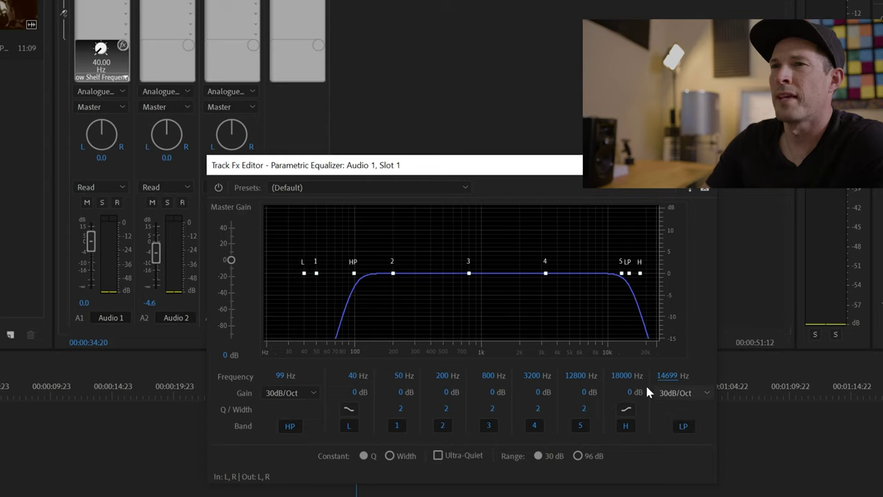
left_click_drag(435, 167, 788, 18)
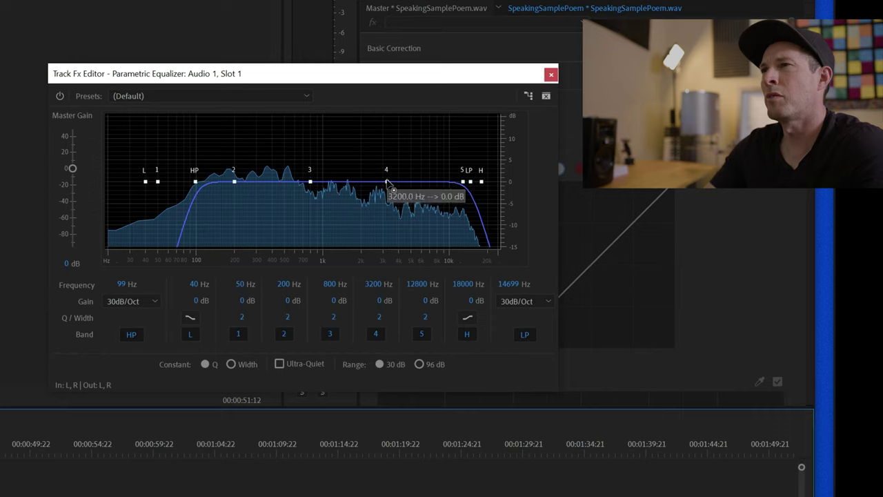
Boost EQ band 4 by about 2.7 dB at roughly 2622 Hz with Q 1.3.
left_click_drag(386, 182, 374, 166)
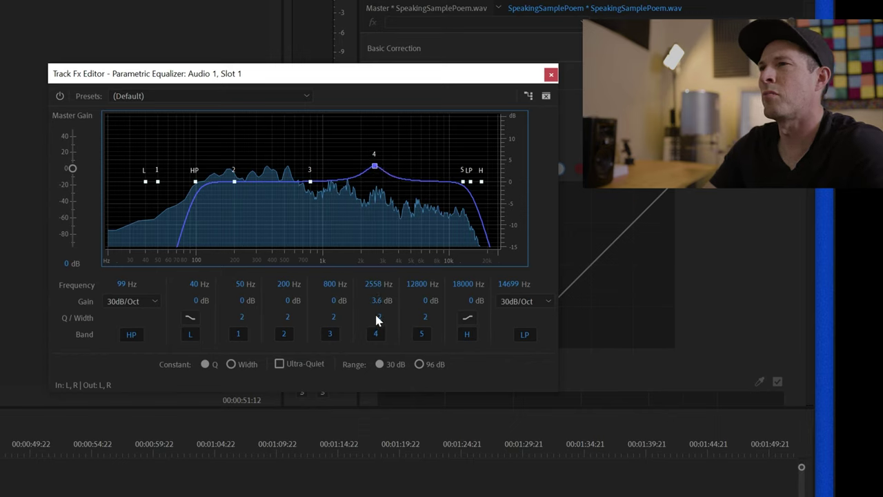
left_click_drag(379, 317, 376, 316)
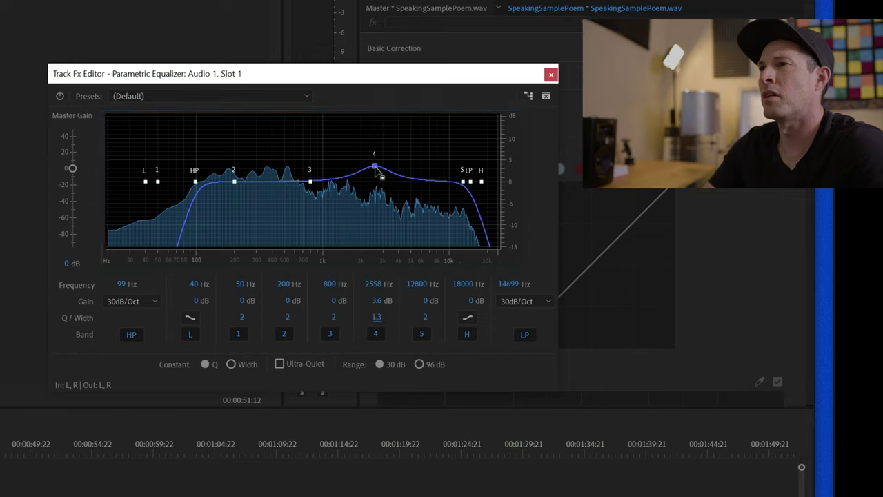
left_click_drag(376, 168, 377, 169)
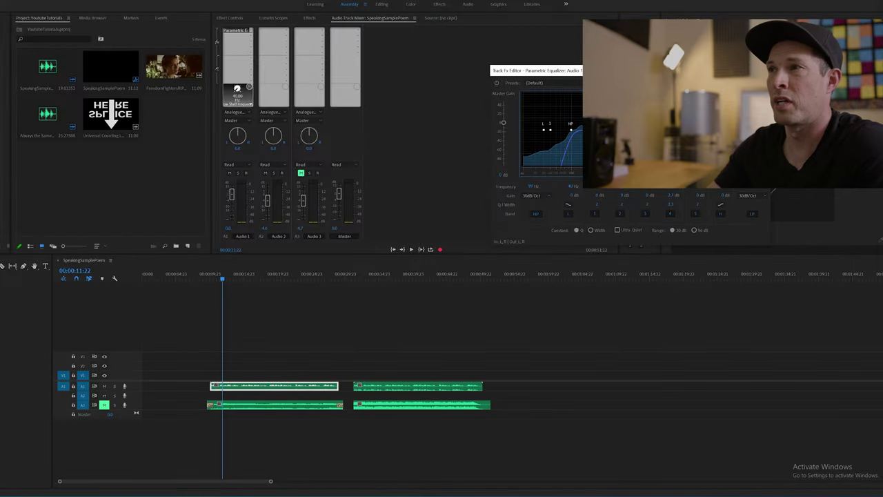
Add a Multiband Compressor to Audio 1's second effect slot.
left_click(241, 30)
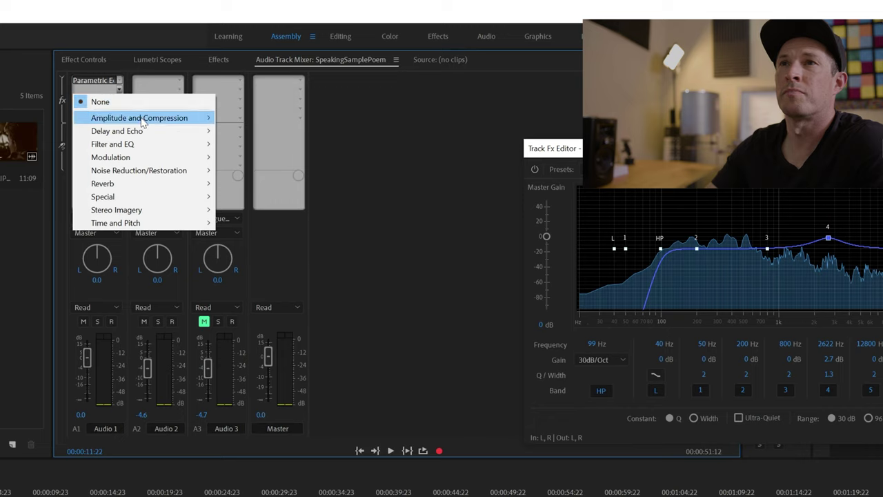
mouse_move(141, 122)
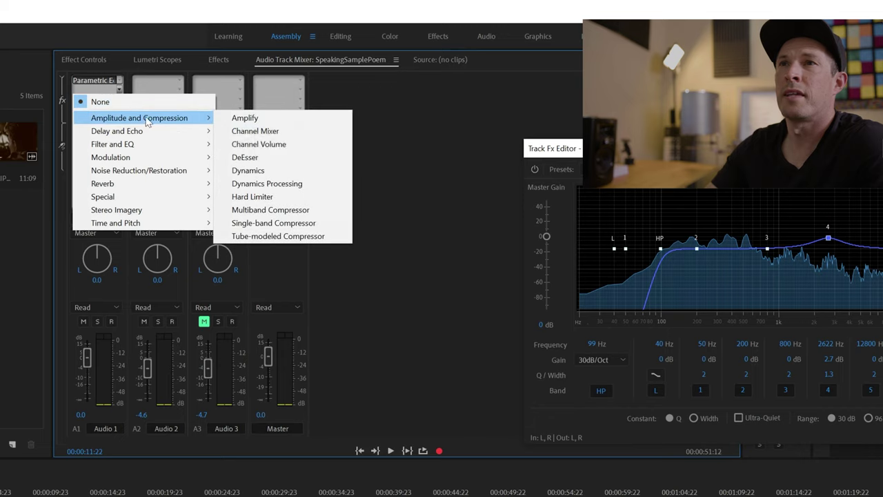
left_click(257, 210)
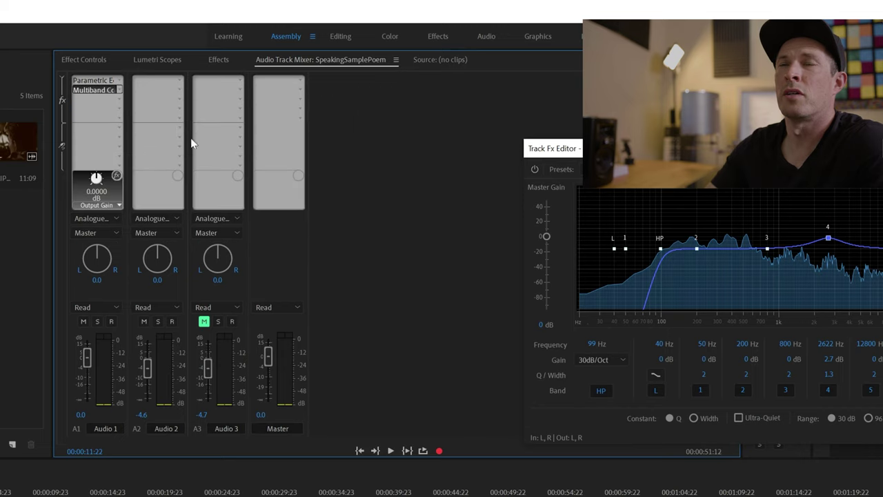
Set the compressor's first band ratio to 1:1 and lower Limiter Thresh to -8.6 dB.
double_click(97, 88)
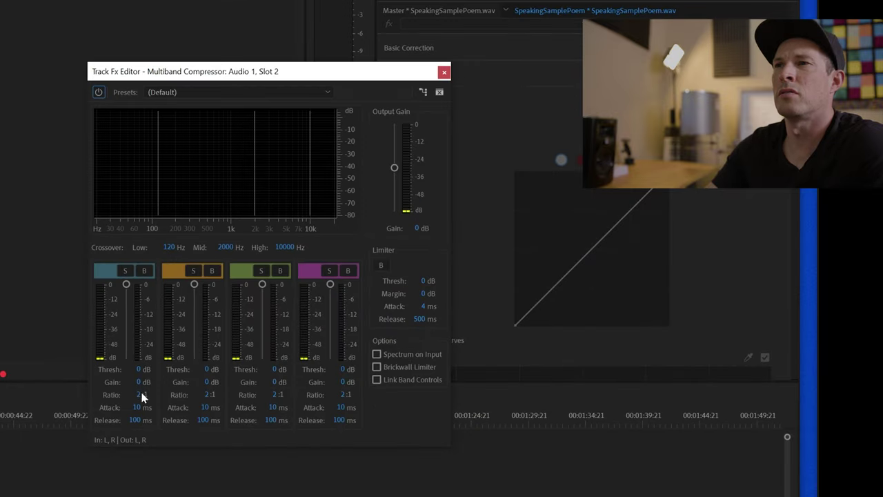
left_click_drag(141, 394, 43, 405)
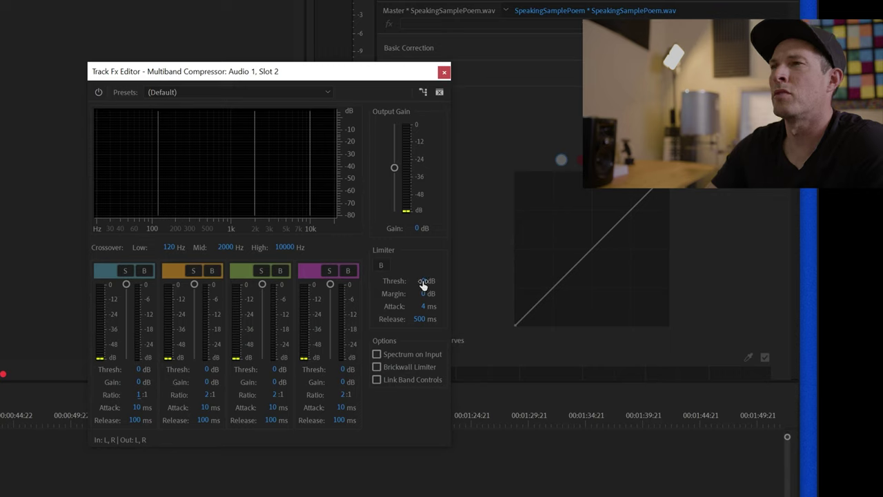
left_click_drag(423, 283, 374, 291)
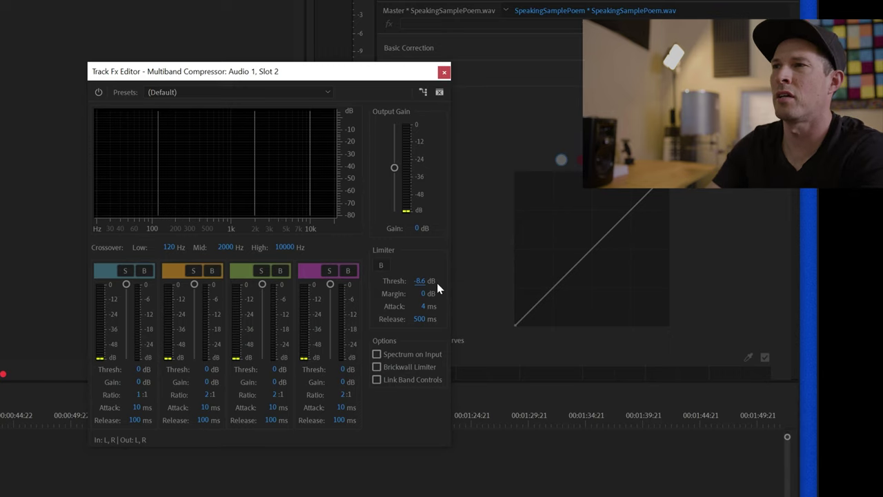
Reset the limiter threshold, then lower it to about -8.9 dB during playback.
left_click_drag(421, 281, 494, 282)
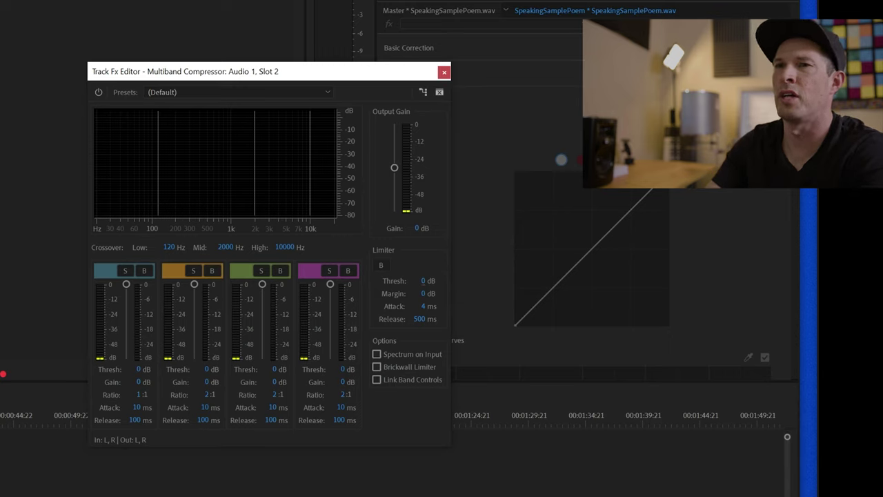
key("space")
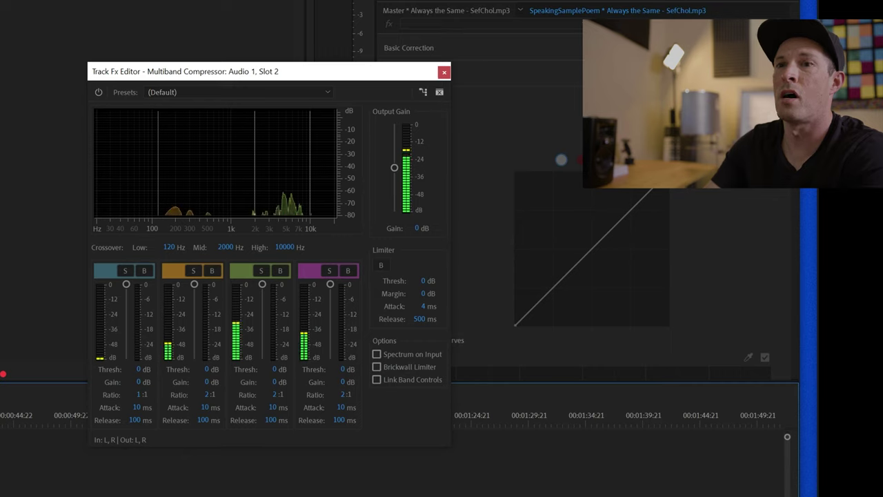
left_click(99, 92)
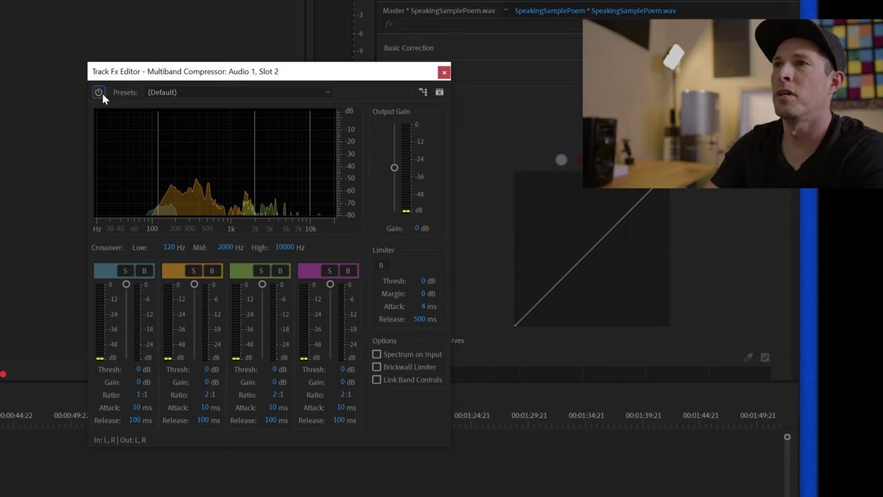
left_click_drag(422, 281, 371, 288)
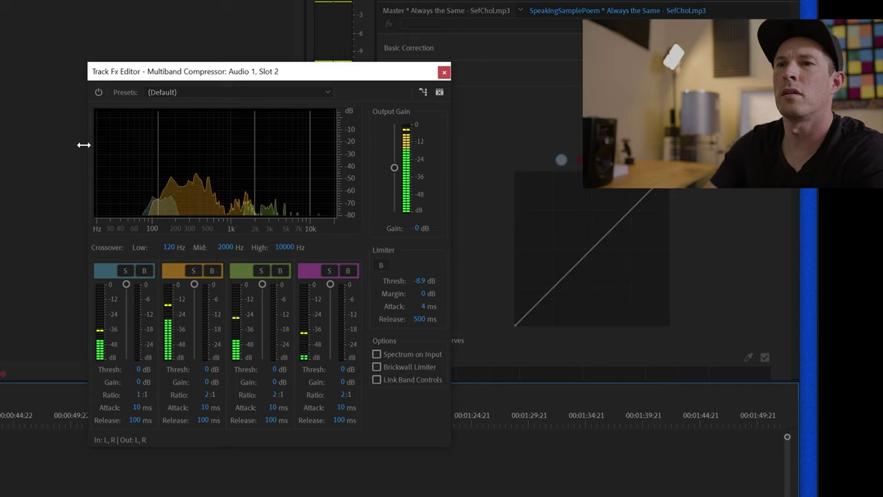
Compare the Multiband Compressor bypassed and active, leaving it switched on.
left_click(100, 92)
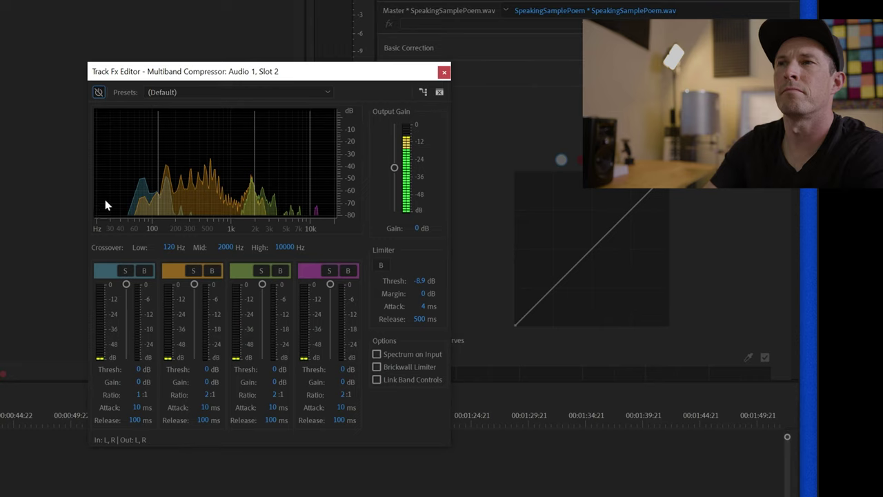
left_click(97, 93)
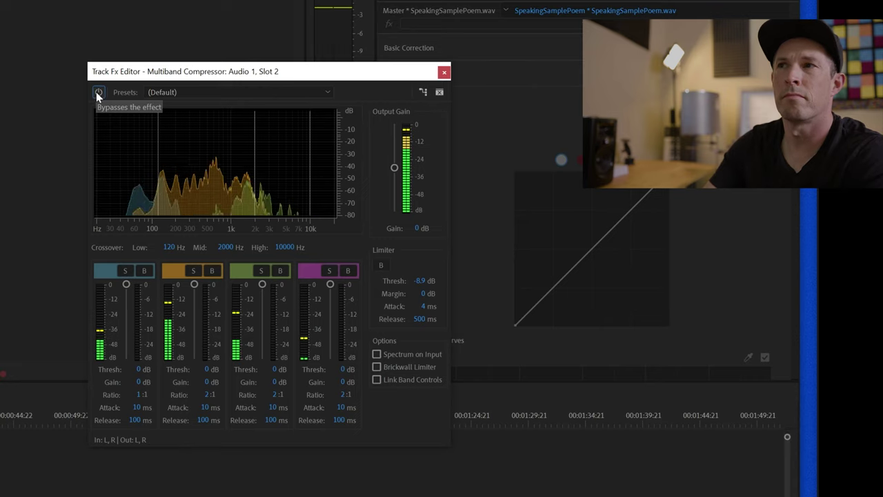
left_click(96, 91)
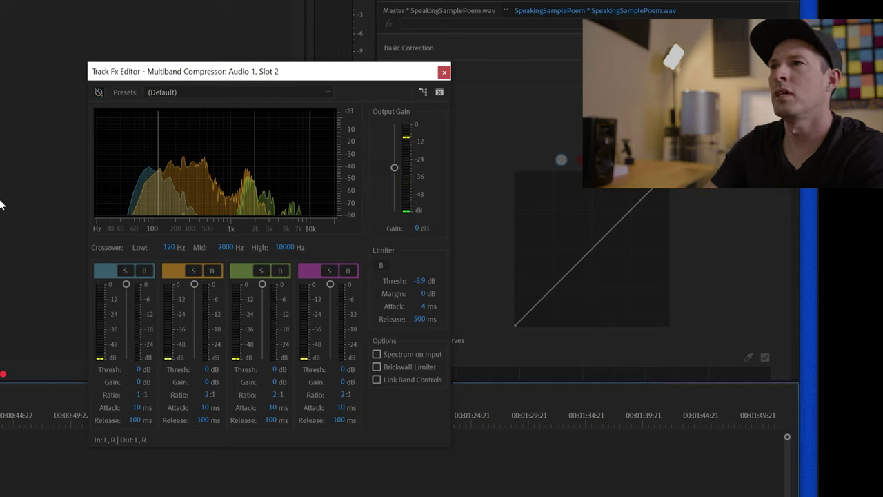
left_click(98, 93)
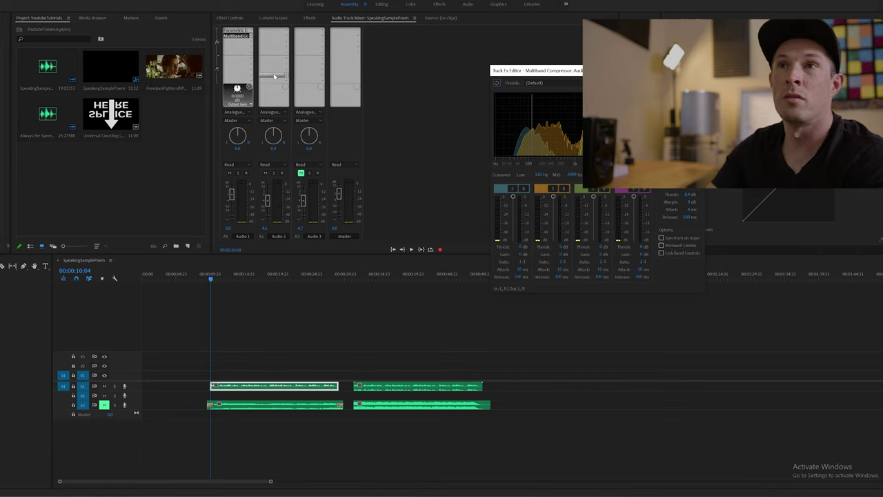
left_click(252, 47)
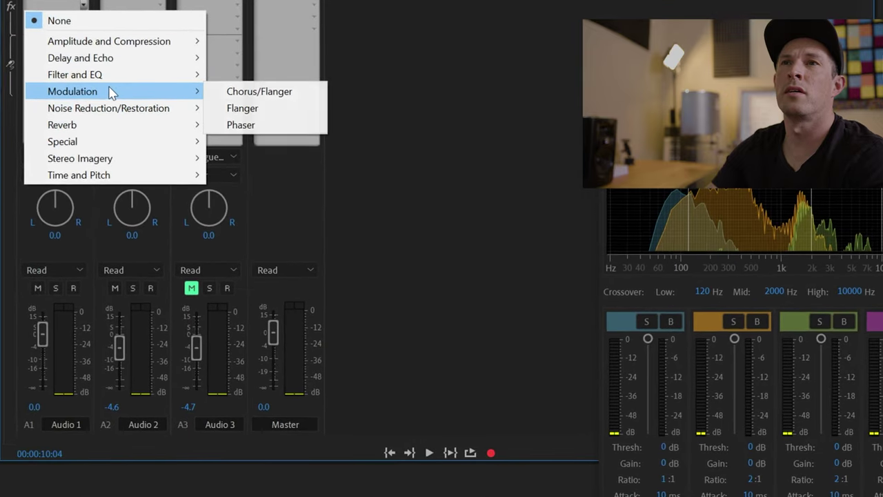
Add Special > Mastering to Audio 1 with the Subtle Clarity preset.
mouse_move(80, 143)
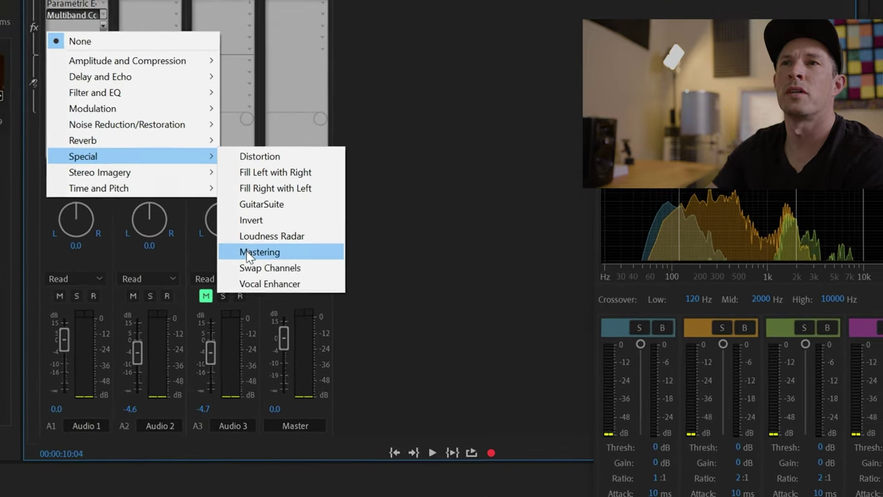
left_click(249, 254)
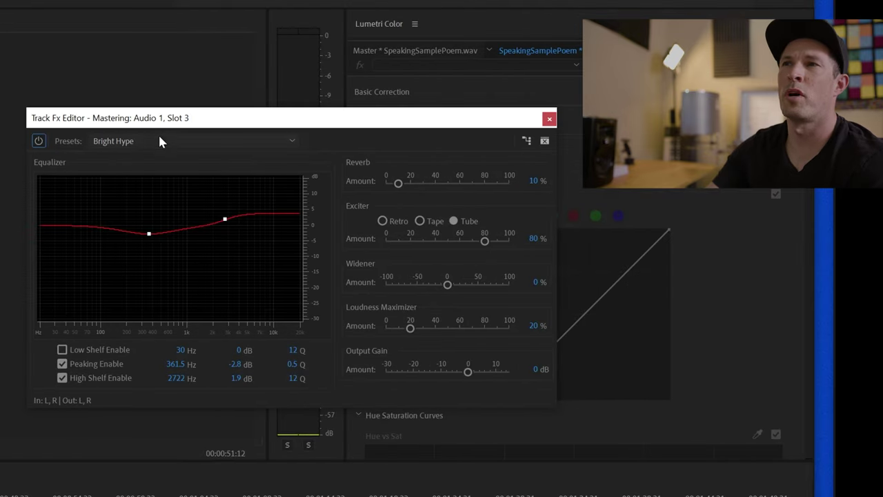
left_click(160, 141)
left_click(131, 279)
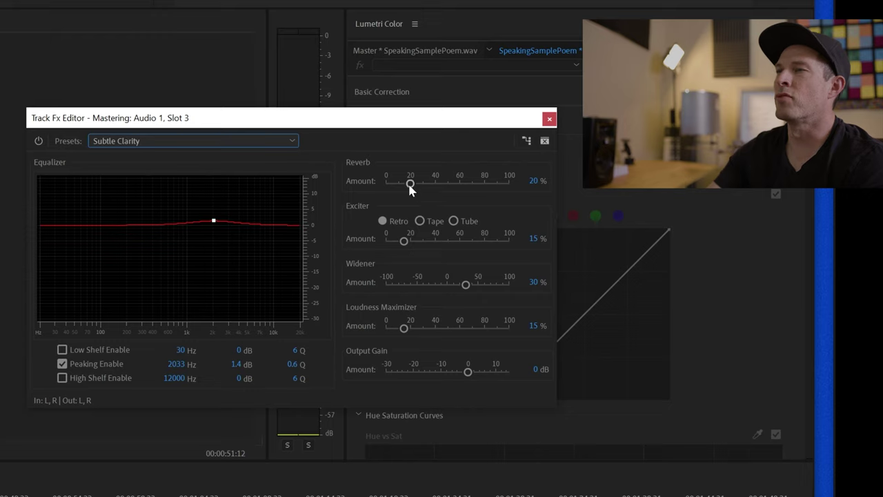
Set Mastering reverb to 0 %, exciter to 31 % and widener to 50 %.
left_click_drag(410, 185, 384, 185)
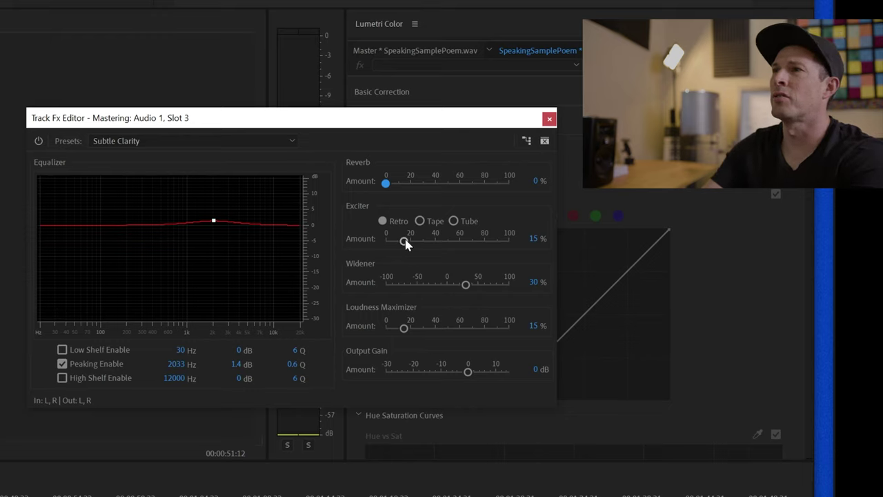
left_click_drag(405, 242, 425, 242)
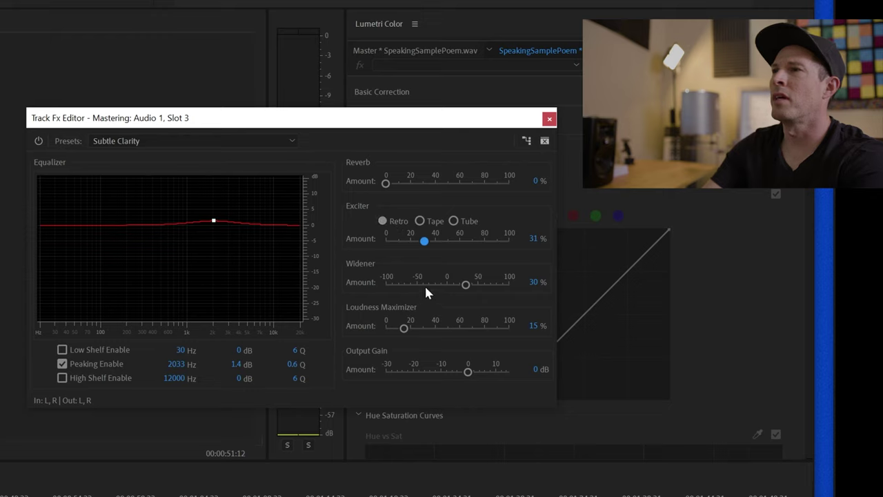
left_click_drag(468, 284, 477, 284)
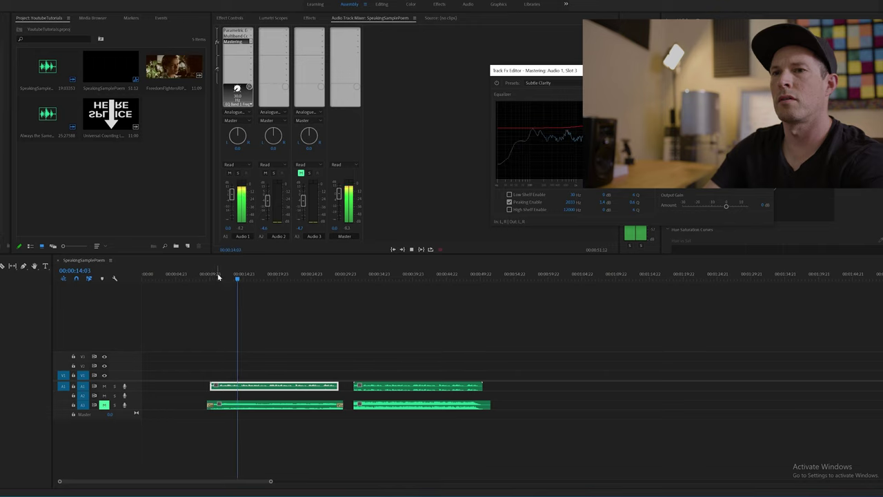
key("space")
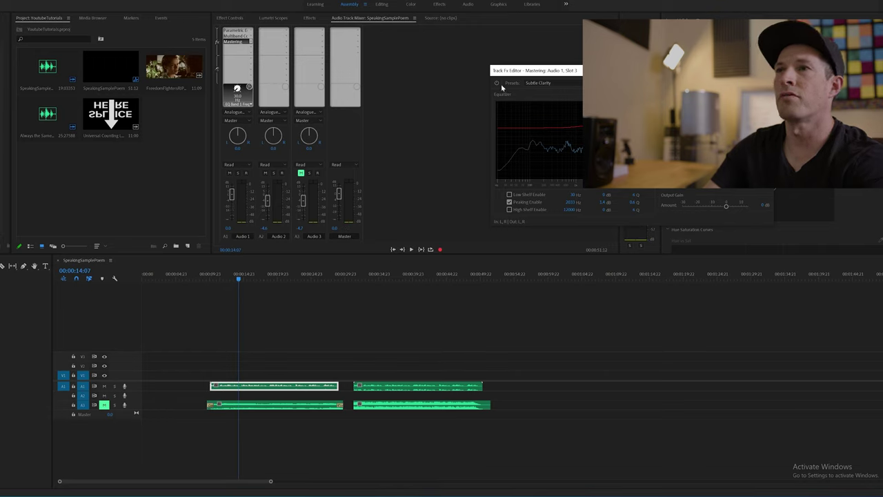
key("space")
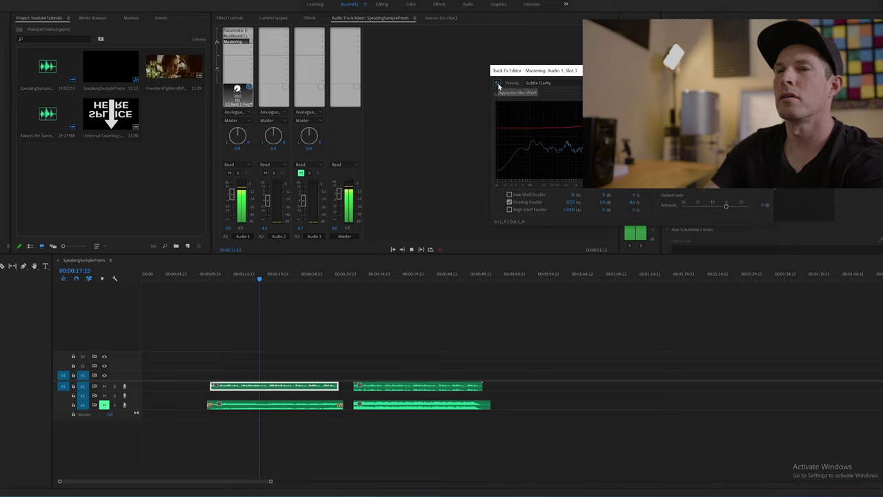
key("space")
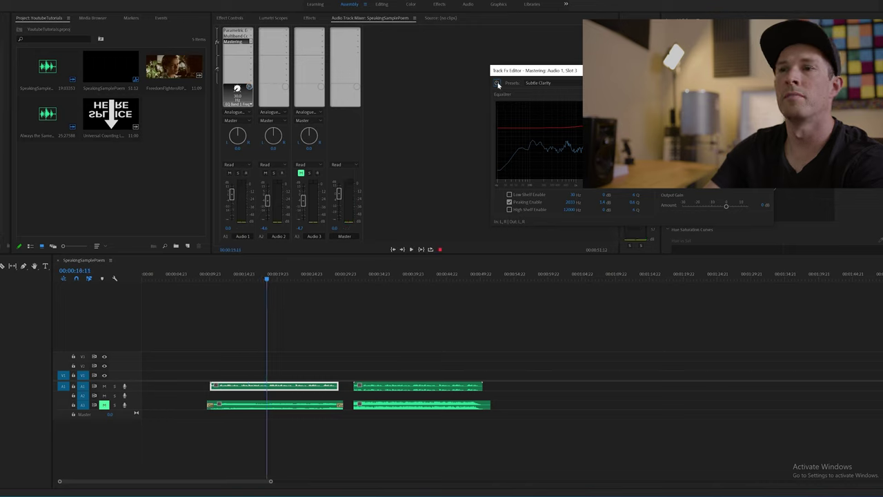
key("space")
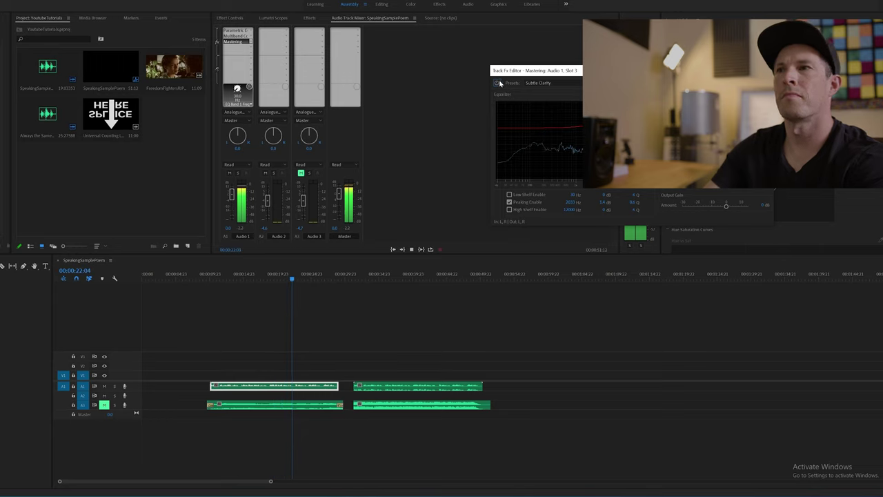
key("space")
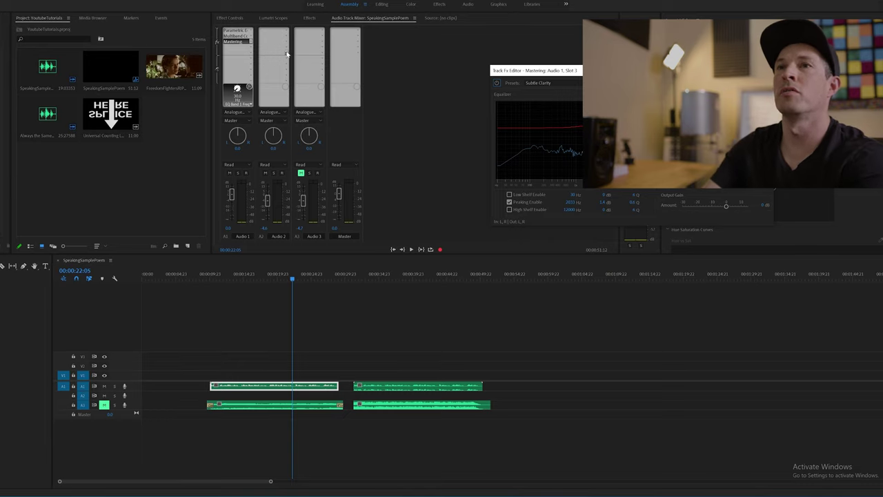
Add Amplitude and Compression > Hard Limiter to Audio 1's fourth effect slot.
left_click(250, 46)
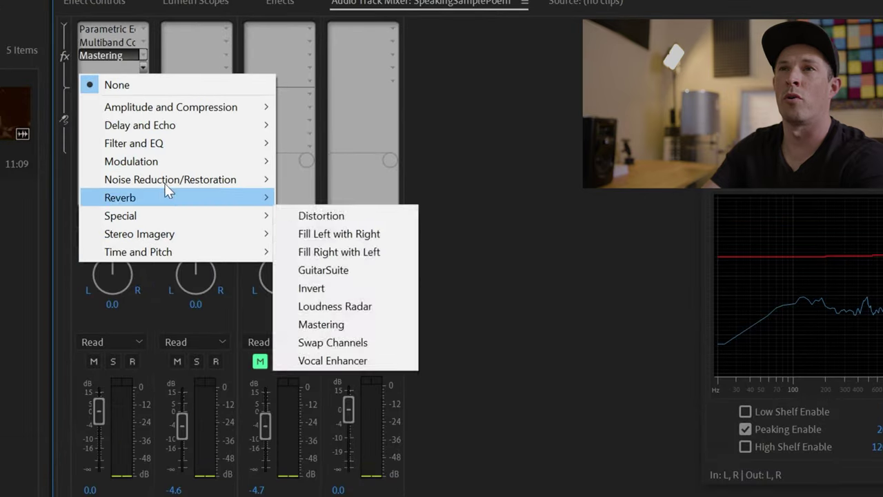
mouse_move(183, 163)
mouse_move(182, 147)
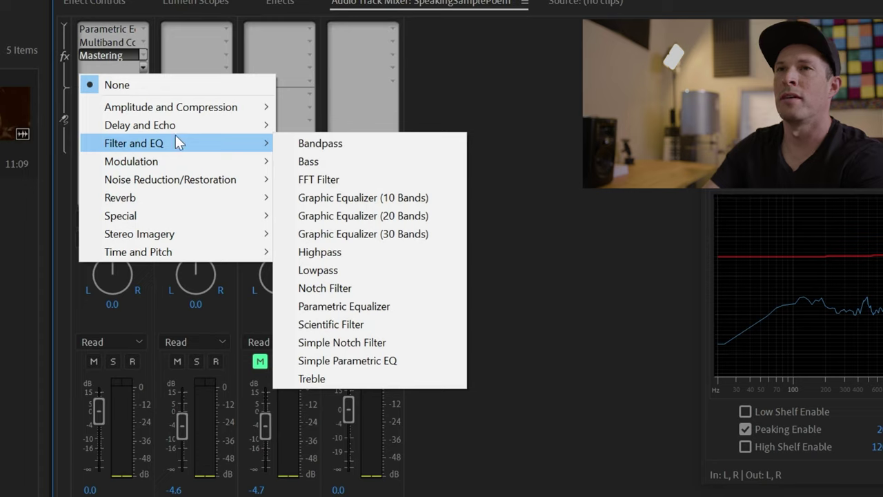
mouse_move(206, 109)
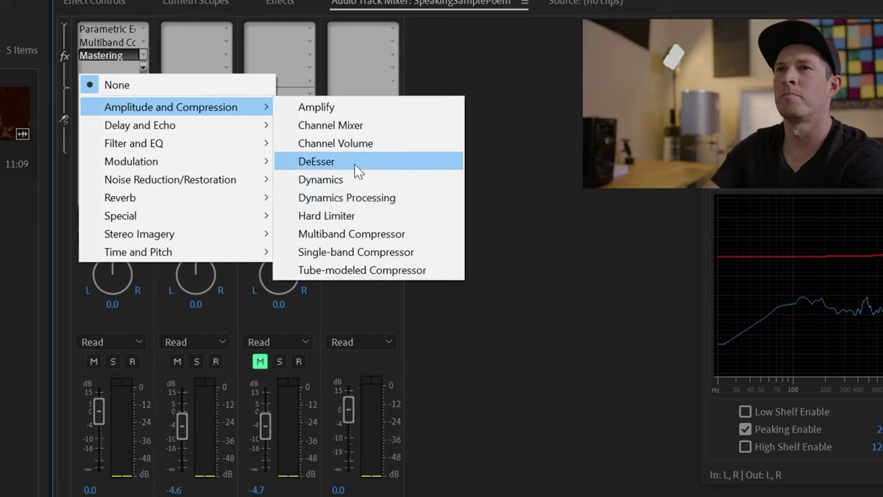
left_click(354, 215)
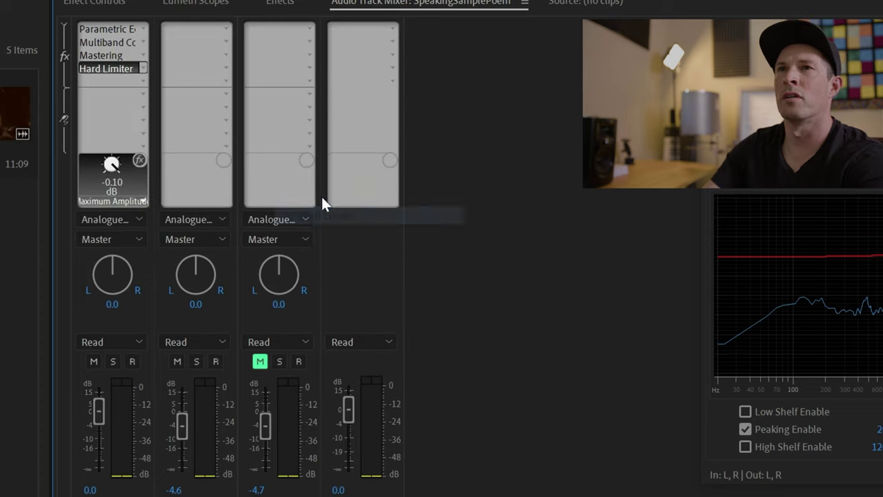
Set the Hard Limiter's maximum amplitude to -1.2 dB and play the voice back.
double_click(99, 69)
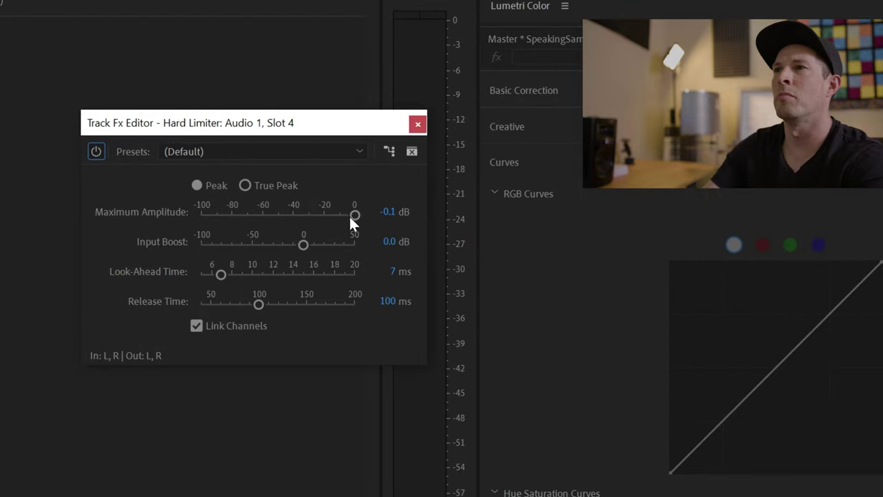
left_click_drag(352, 211, 350, 215)
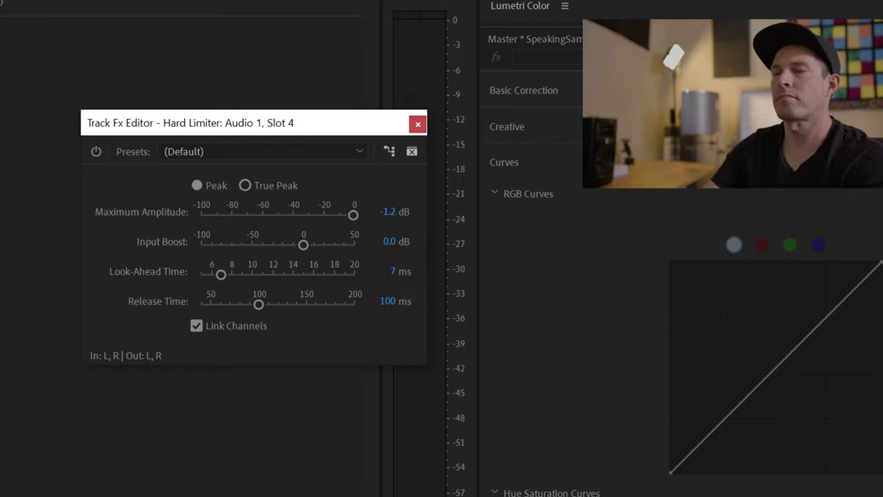
key("space")
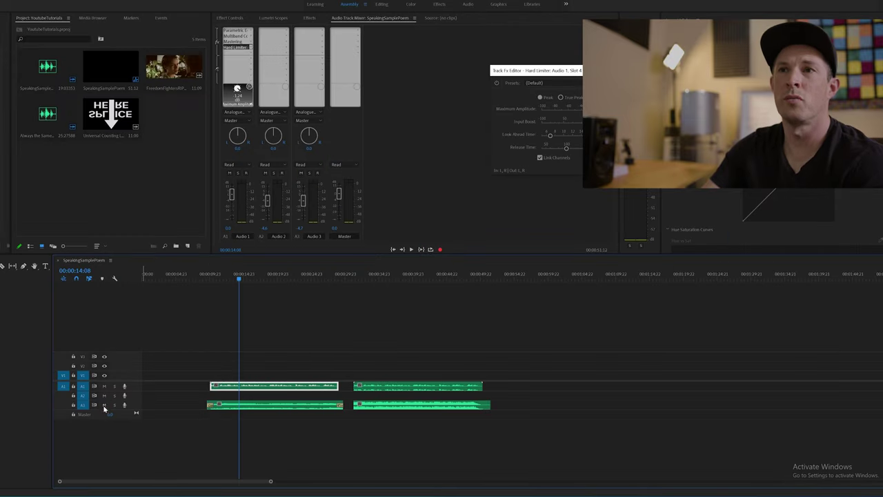
Raise the Audio 3 fader to about -3.6 dB and replay the voice passage to check the mix.
left_click_drag(292, 254, 293, 293)
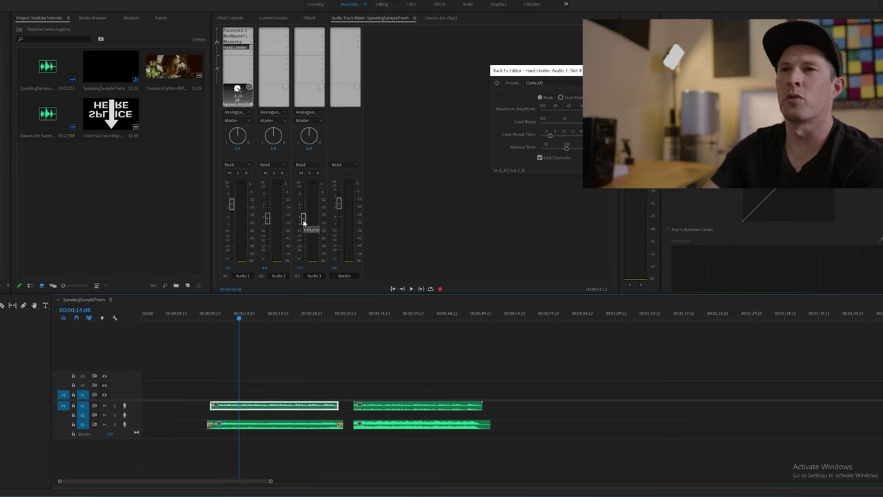
left_click_drag(303, 221, 306, 214)
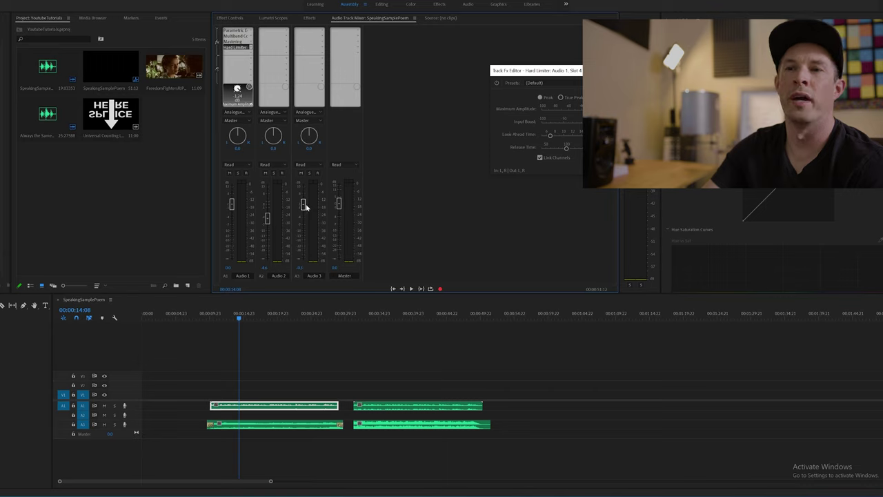
left_click(213, 316)
key("space")
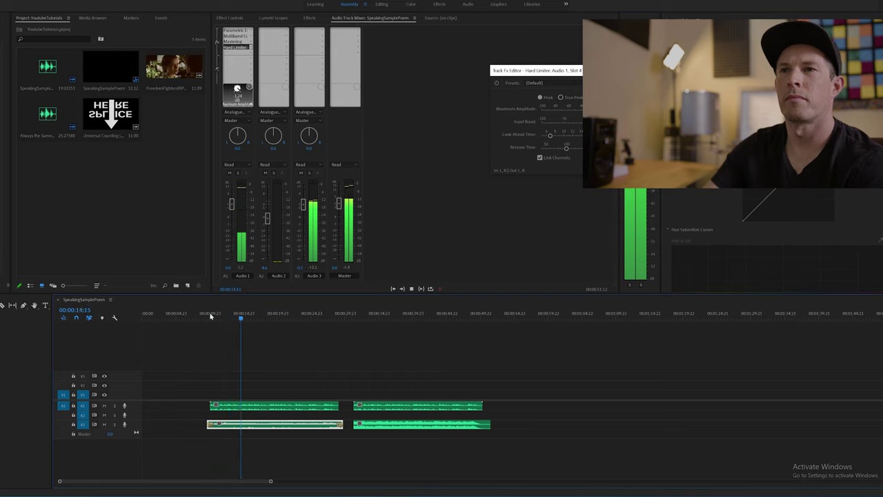
key("space")
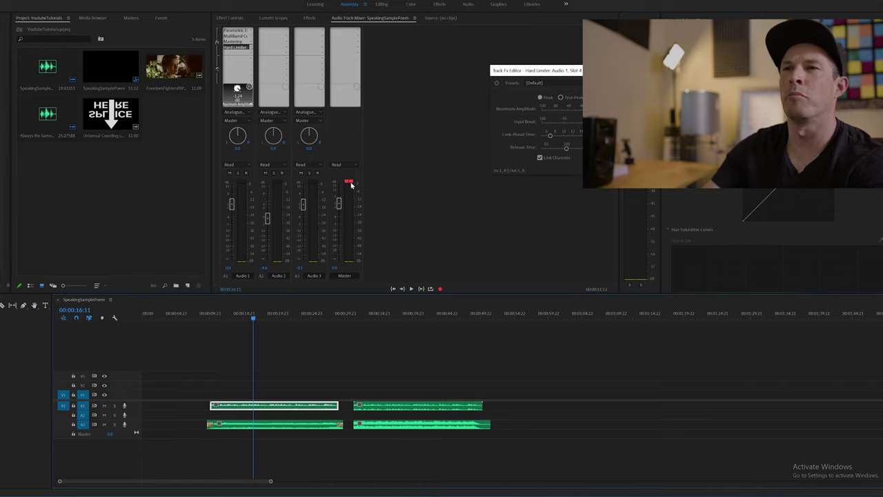
Add a Hard Limiter from Amplitude and Compression to the Master track.
left_click(358, 33)
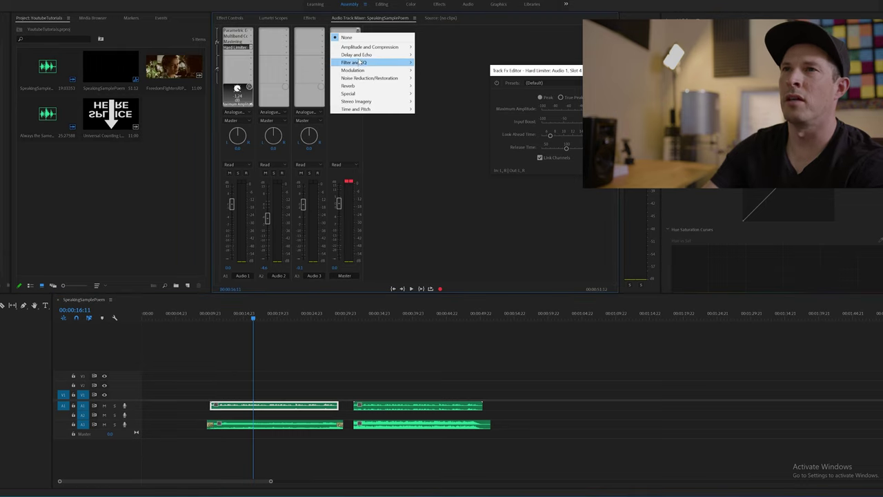
left_click(442, 93)
left_click(241, 314)
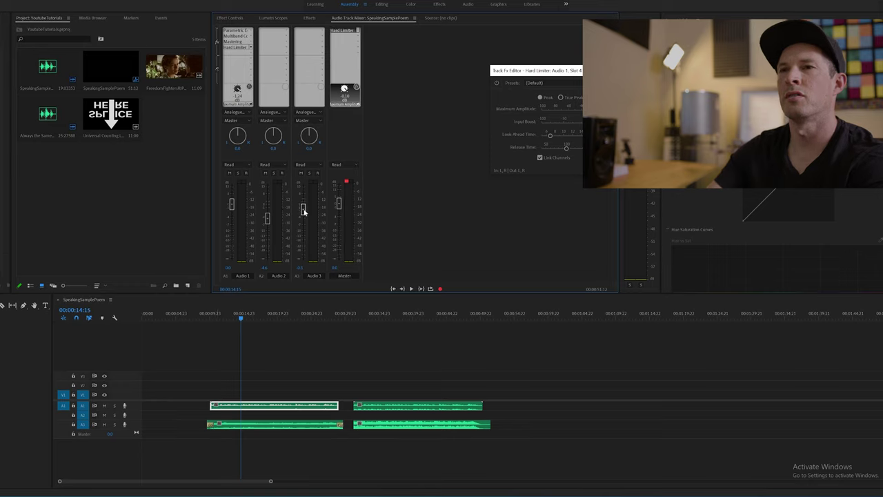
Lower the Audio 3 music fader to about -4.7 dB and play the mix back.
left_click_drag(302, 205, 303, 218)
left_click(212, 315)
key("space")
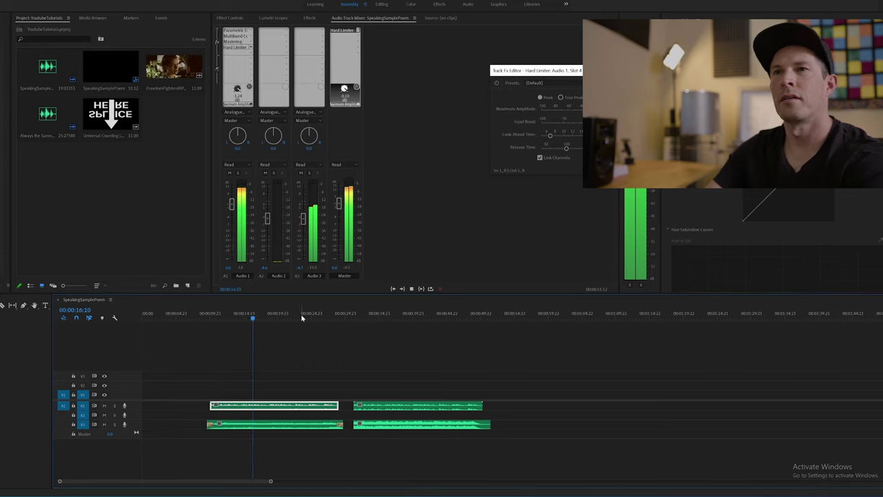
key("space")
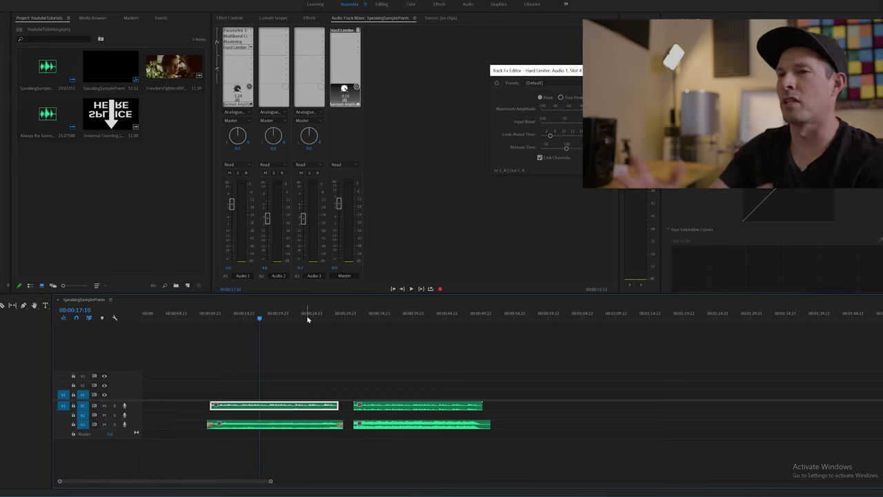
left_click(354, 315)
Drop the Audio 3 music fader to -11.9 dB and replay from 00:00:30:10.
key("space")
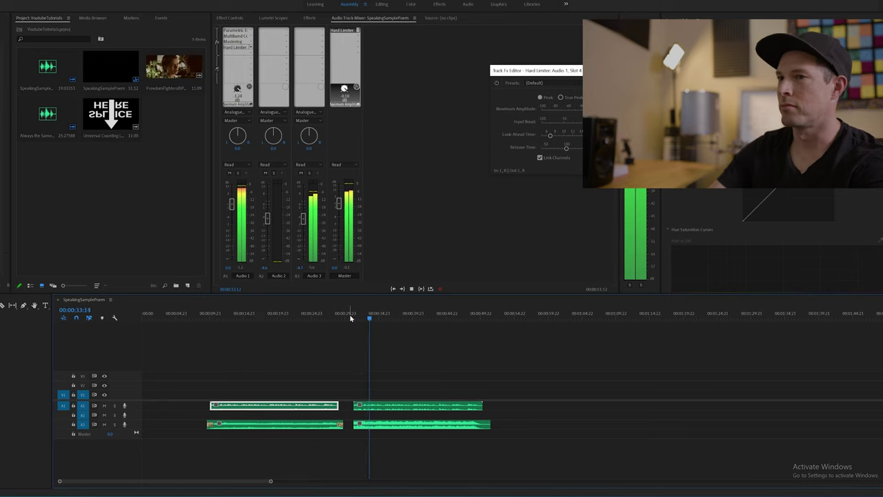
key("space")
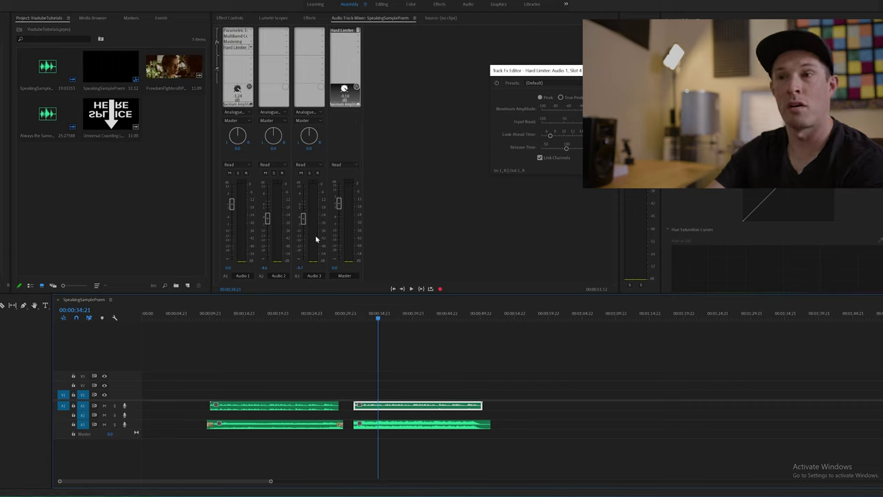
left_click(348, 315)
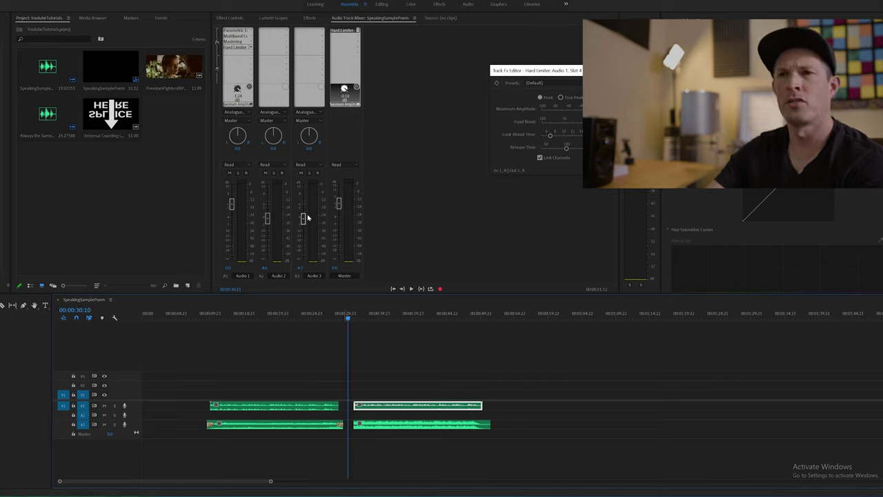
left_click_drag(304, 218, 303, 235)
key("space")
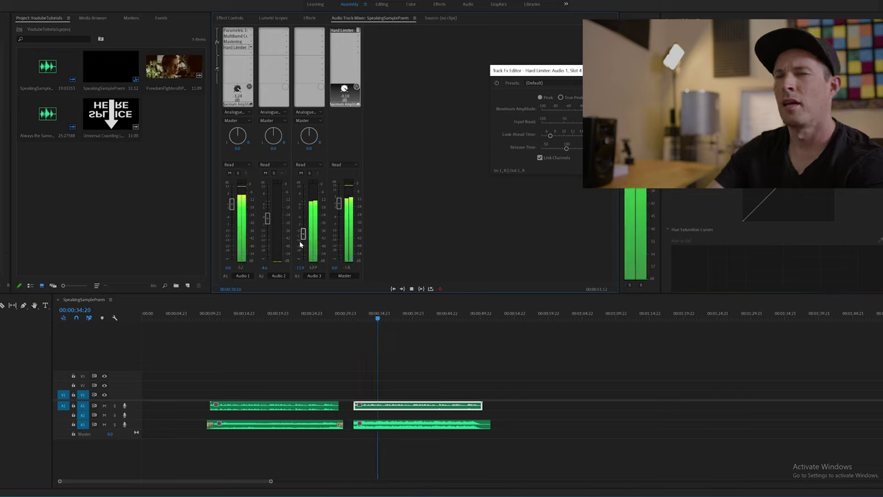
key("space")
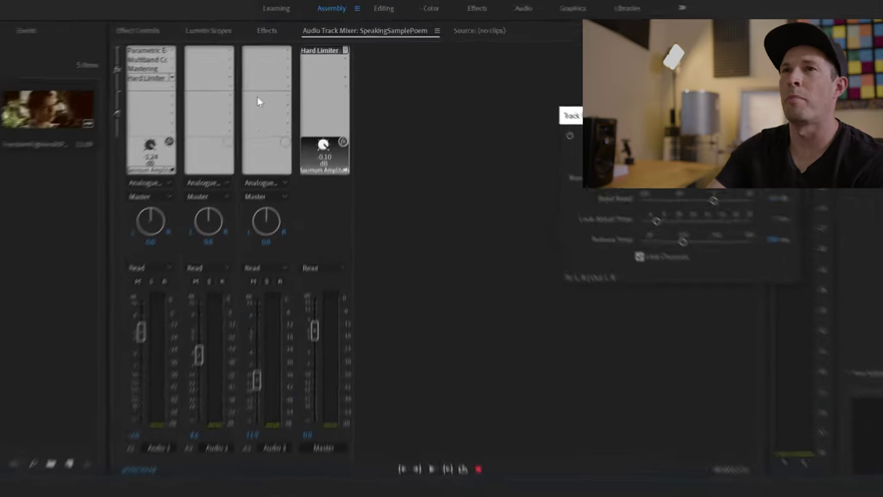
Add a Parametric Equalizer to Audio 3 and mute the A1 voice track.
left_click(266, 51)
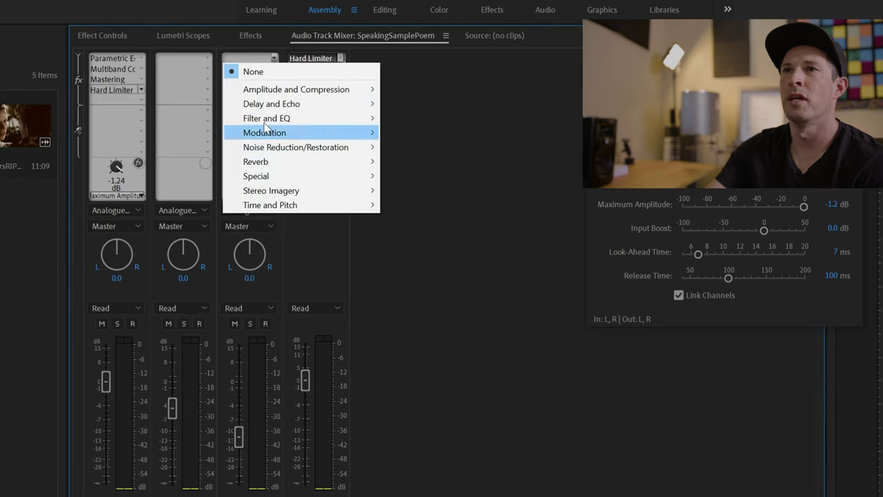
mouse_move(275, 123)
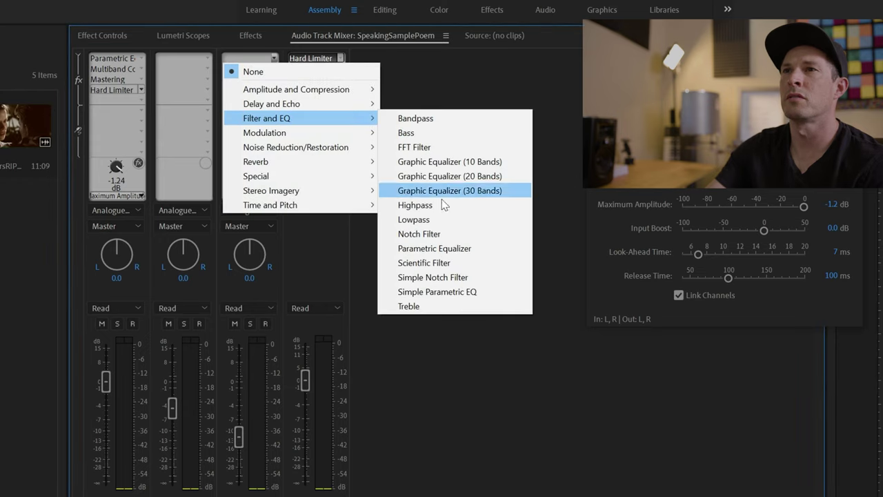
left_click(439, 249)
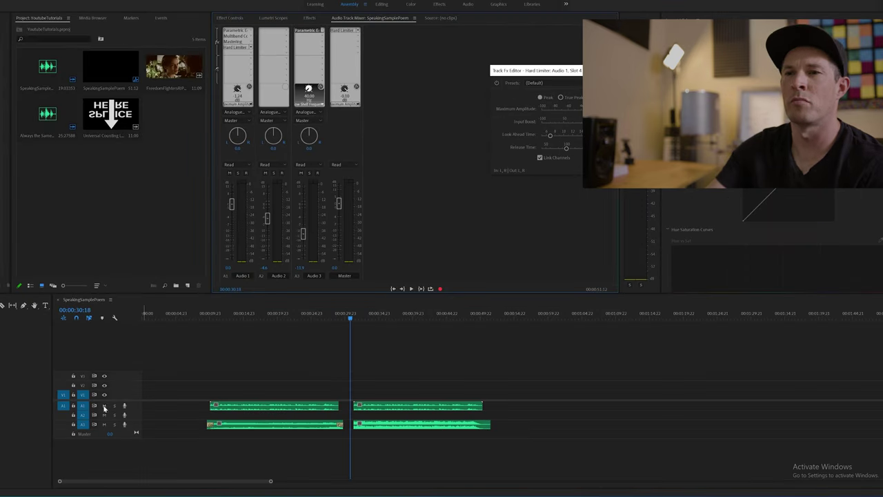
left_click(104, 406)
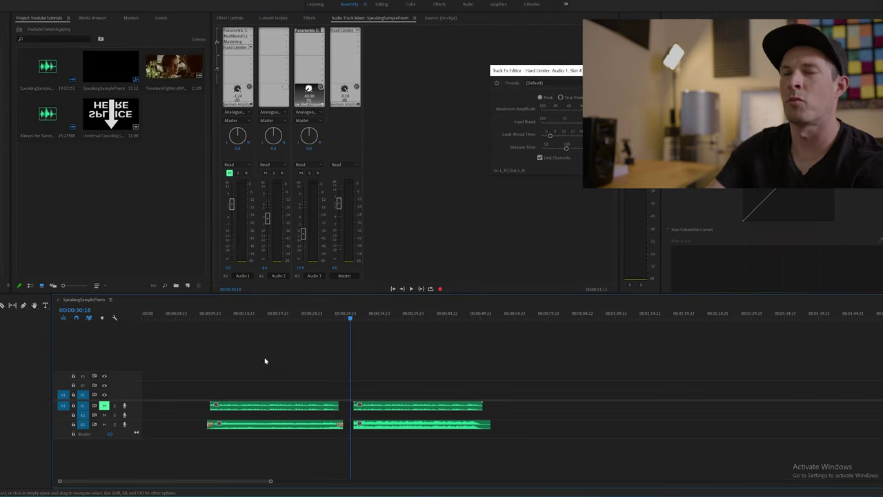
Cut Audio 3 EQ band 4 by 5.1 dB near 2622 Hz, checking by playback.
double_click(308, 33)
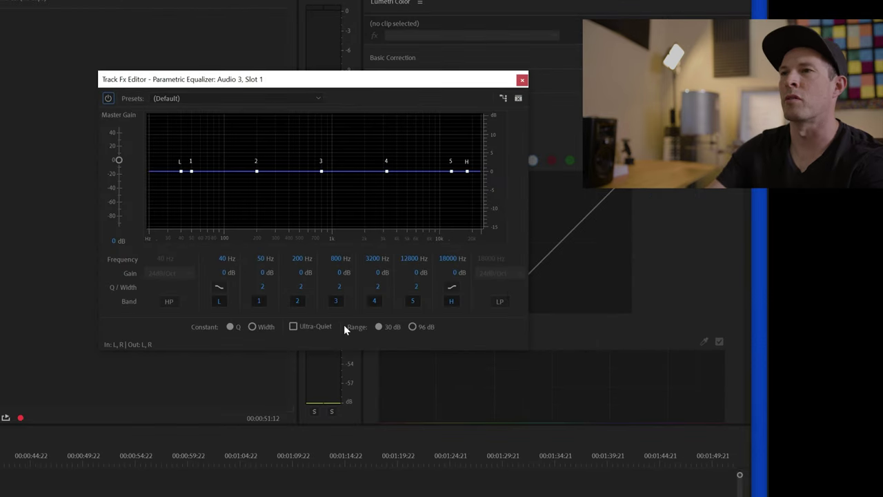
key("space")
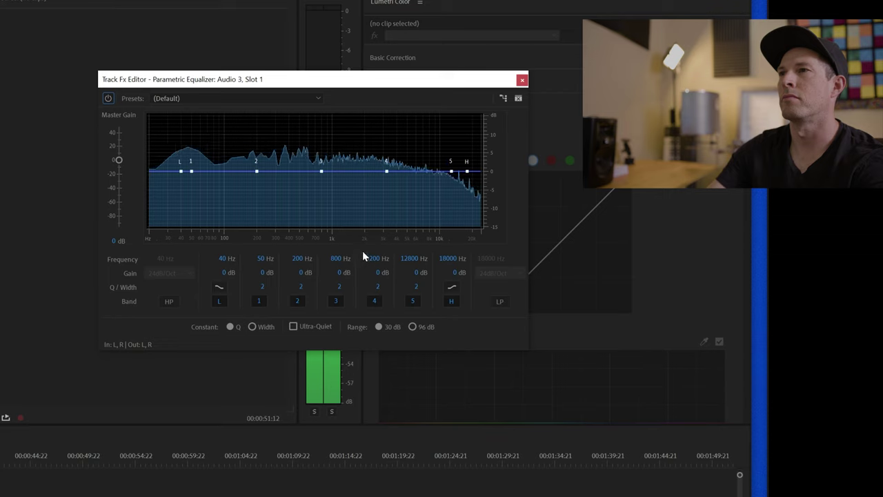
key("space")
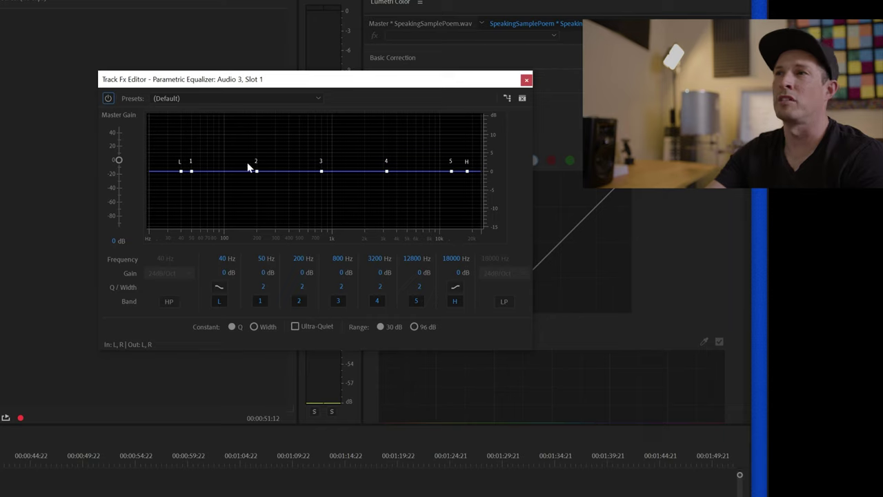
left_click_drag(387, 171, 378, 193)
left_click_drag(380, 288, 374, 286)
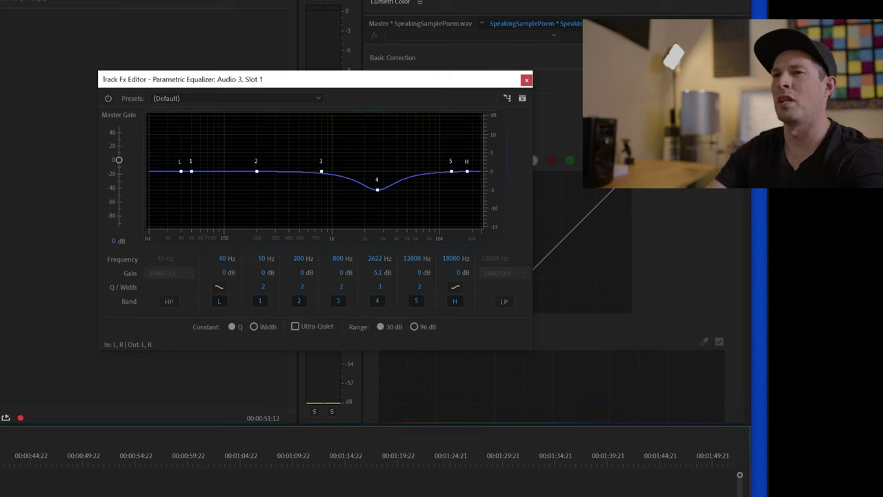
key("space")
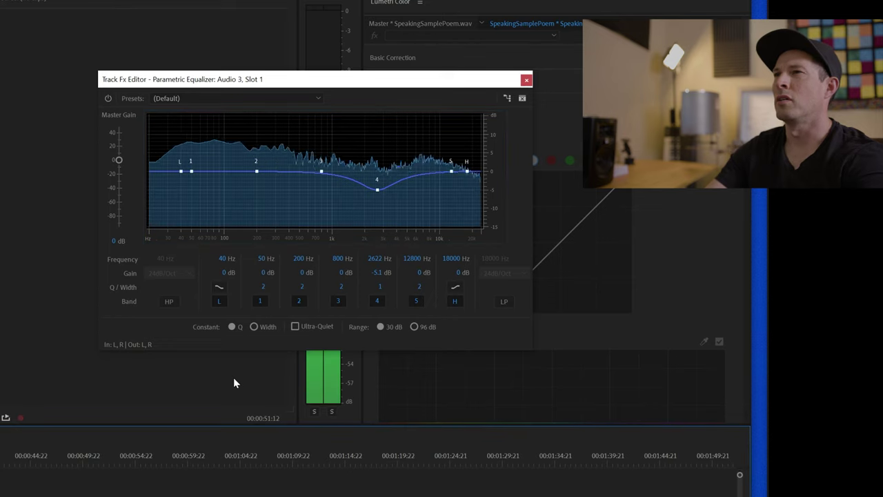
key("space")
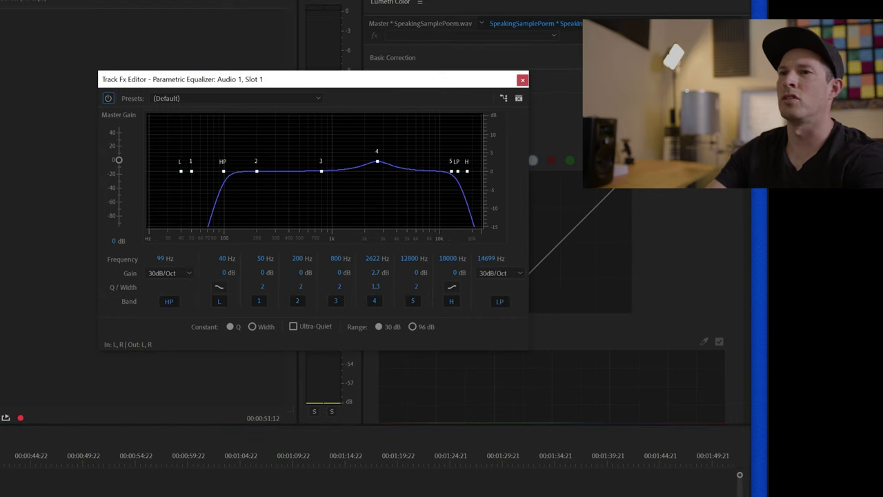
key("space")
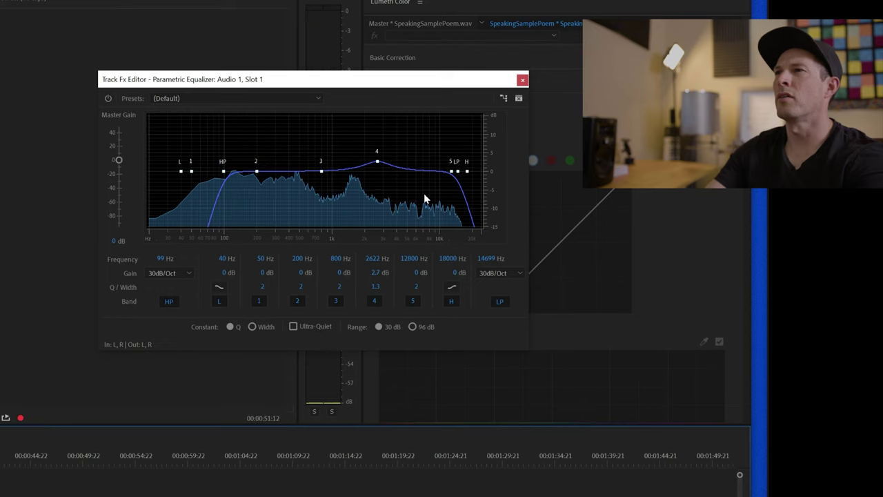
Move the equalizer window aside to compare against the Audio 1 EQ curve.
left_click_drag(408, 79, 298, 113)
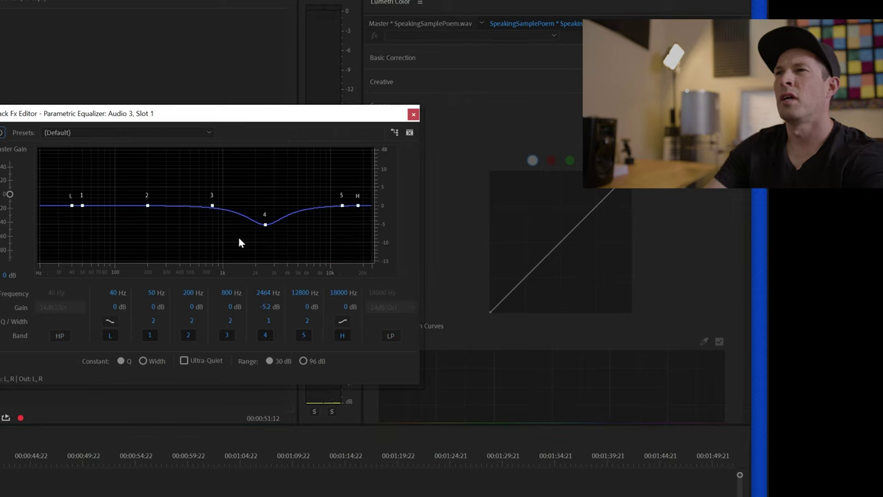
Set music EQ band 3 to -5.4 dB at 794 Hz, Q 1.2, and band 5 to -3.6 dB at 8234 Hz.
left_click_drag(212, 207, 212, 227)
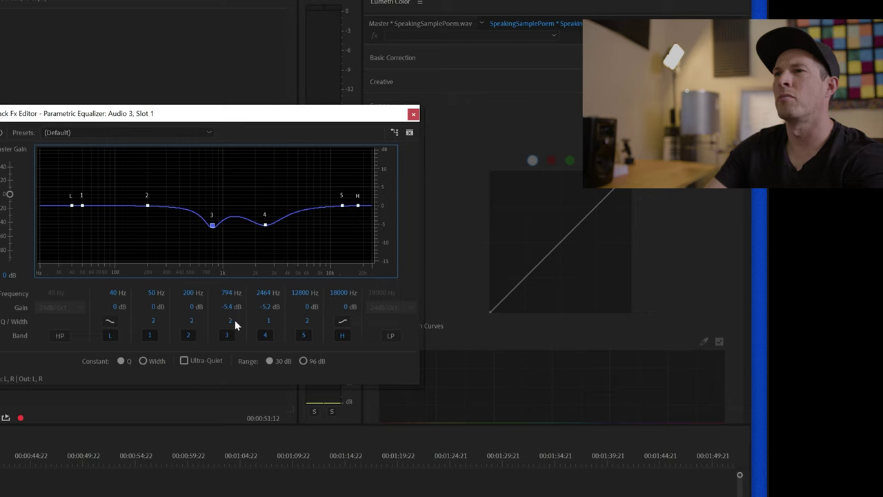
left_click_drag(230, 321, 227, 321)
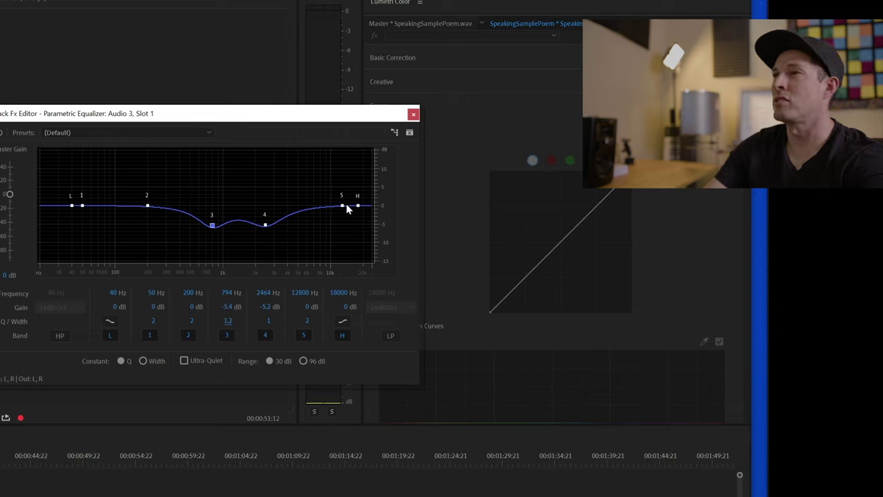
left_click_drag(345, 208, 323, 222)
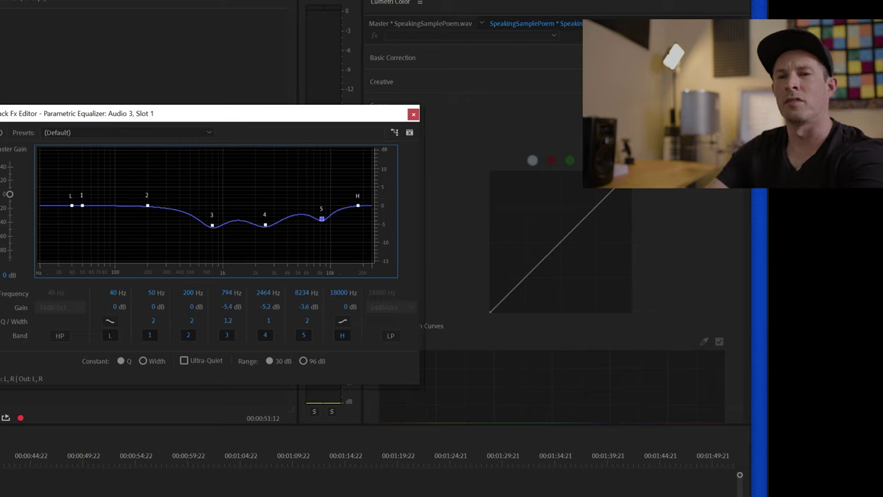
key("space")
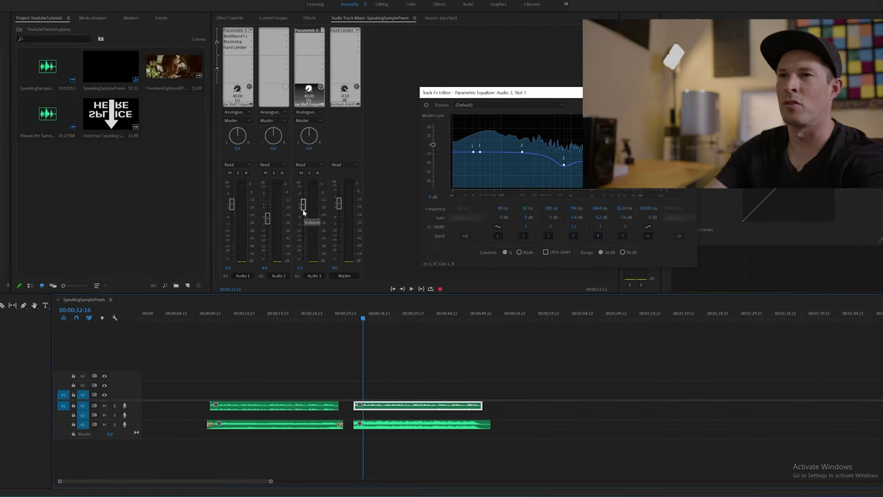
Lower the music track to about -6.5 dB and play from about 31 seconds.
left_click_drag(303, 207, 303, 222)
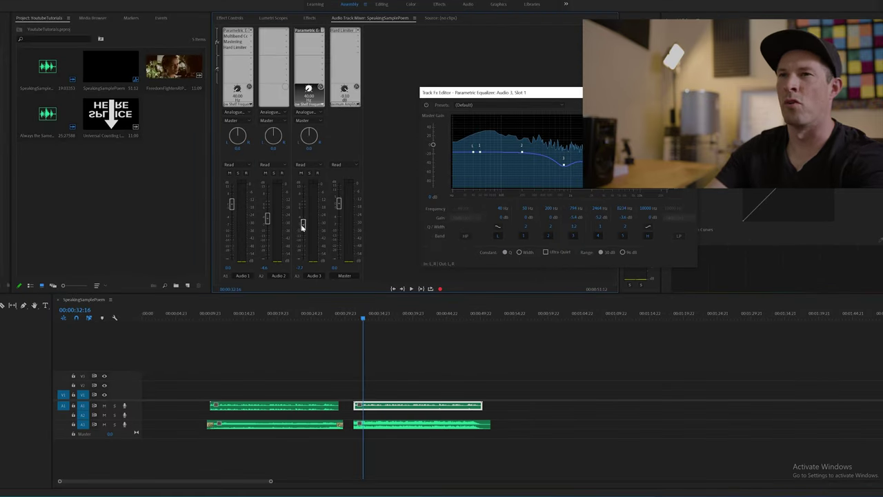
left_click(352, 316)
key("space")
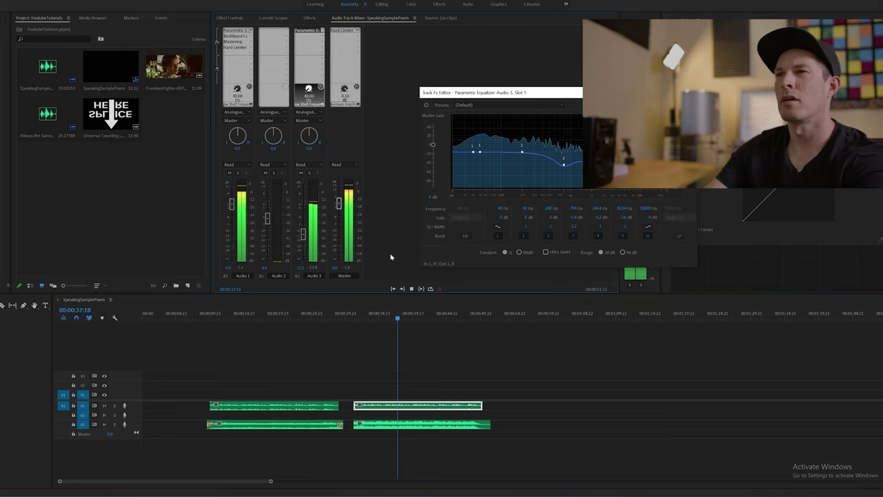
key("space")
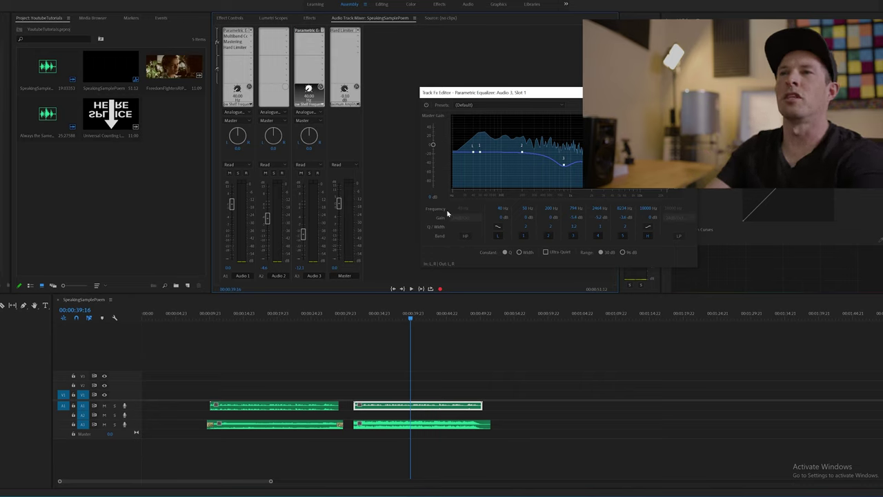
Bypass the Audio 3 equalizer and replay the 31-32 second passage to compare.
left_click(427, 105)
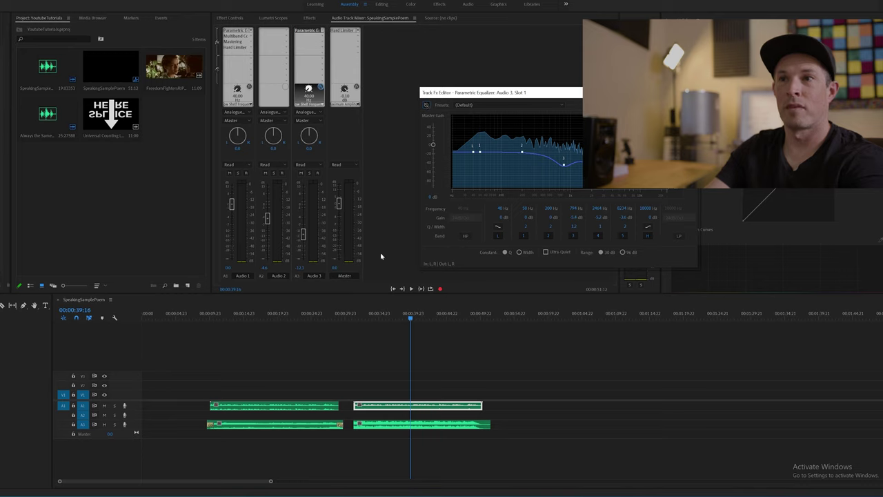
left_click(352, 313)
key("space")
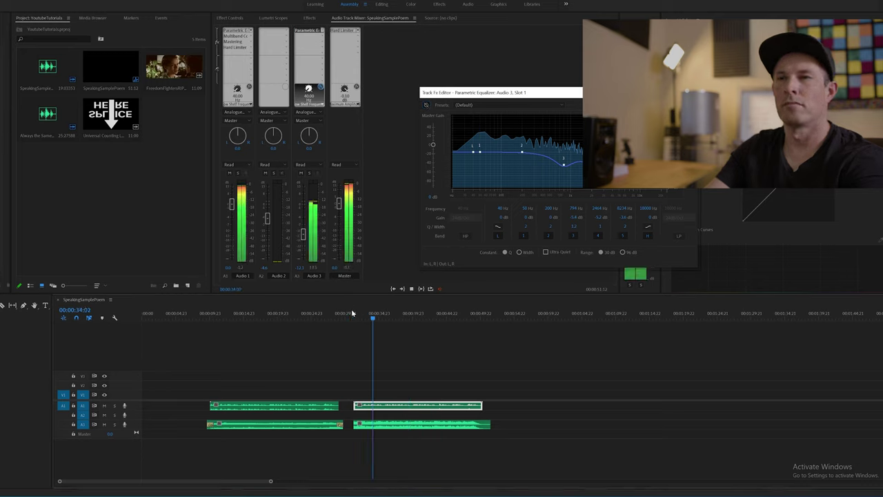
key("space")
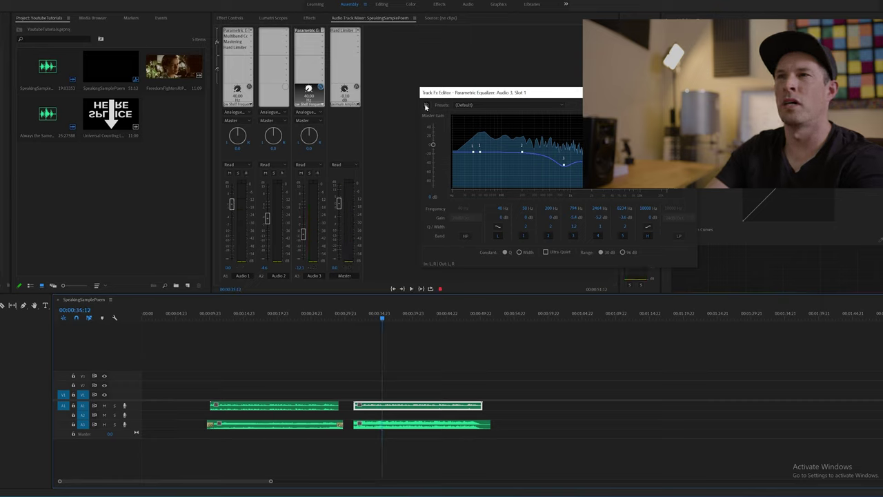
left_click(355, 320)
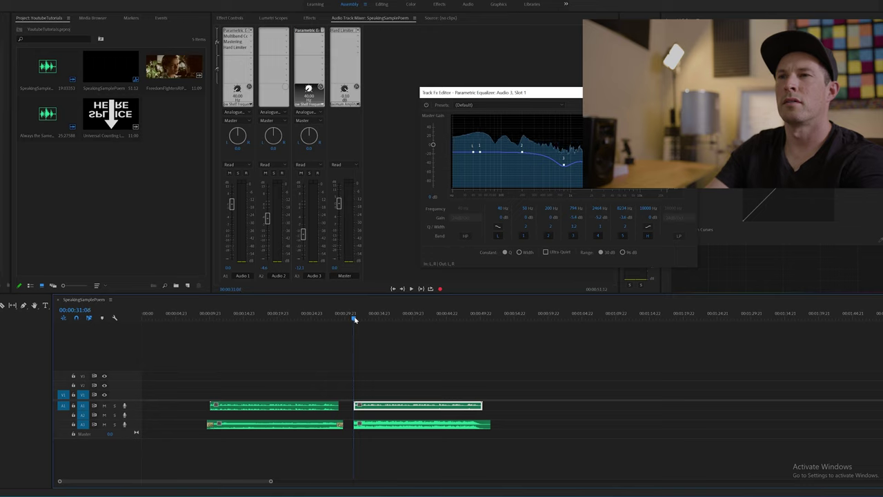
key("space")
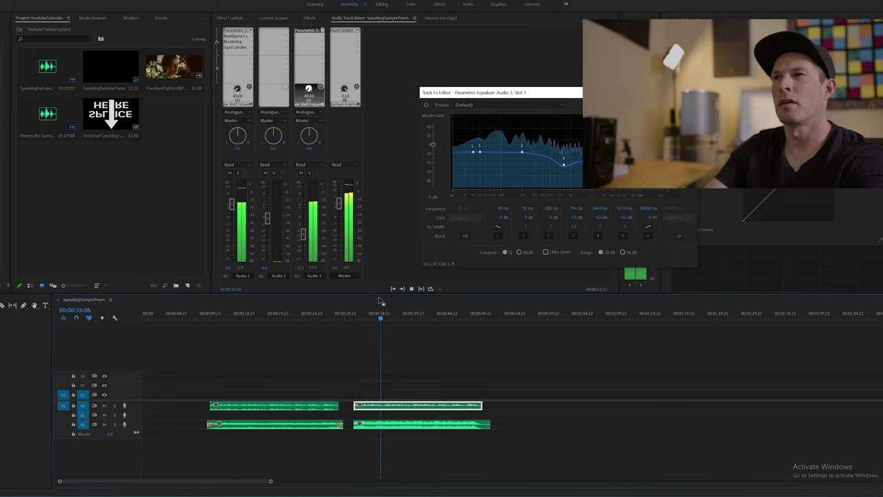
key("space")
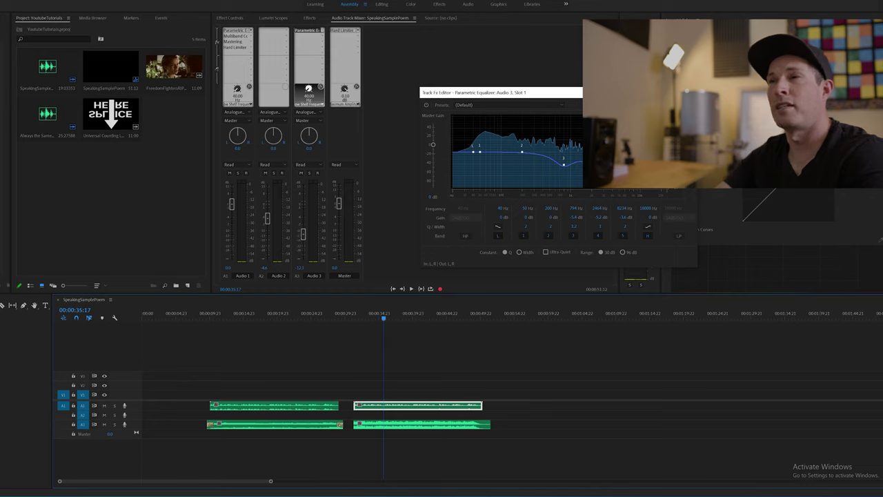
left_click(375, 315)
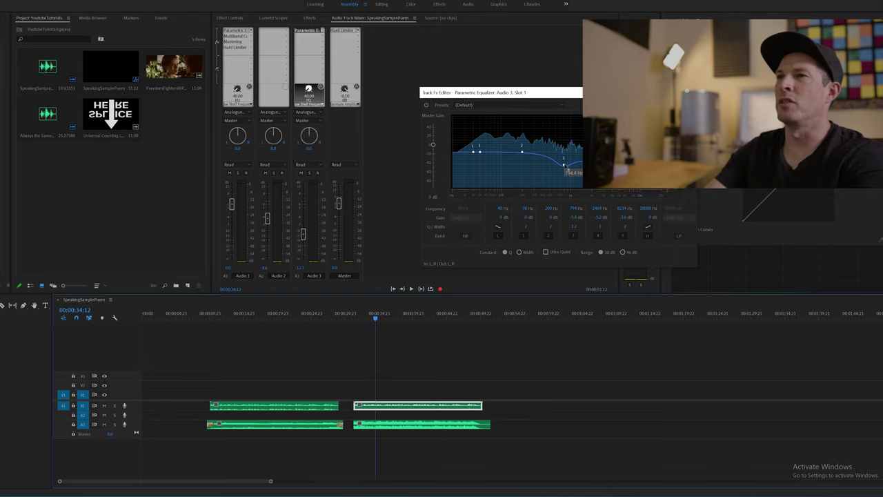
Deepen EQ cuts to -7.6 dB at 825 Hz and -8.2 dB at 2590 Hz, then preview.
left_click_drag(564, 167, 600, 173)
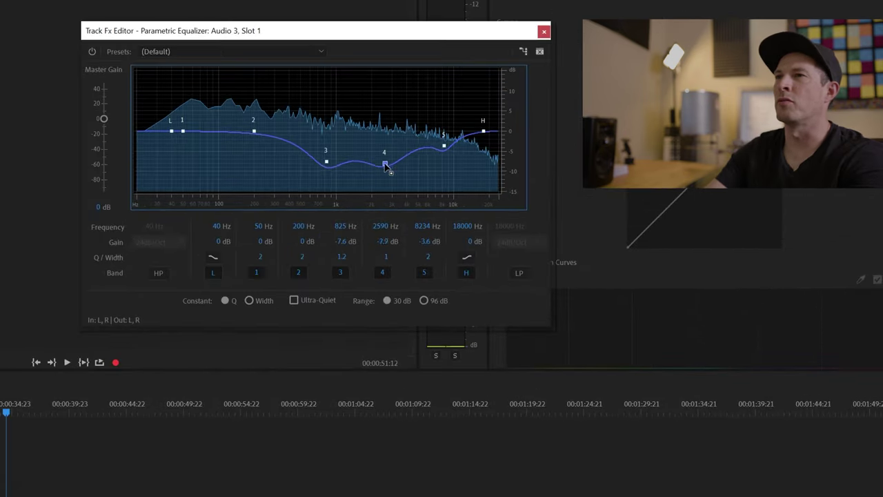
left_click_drag(385, 163, 390, 164)
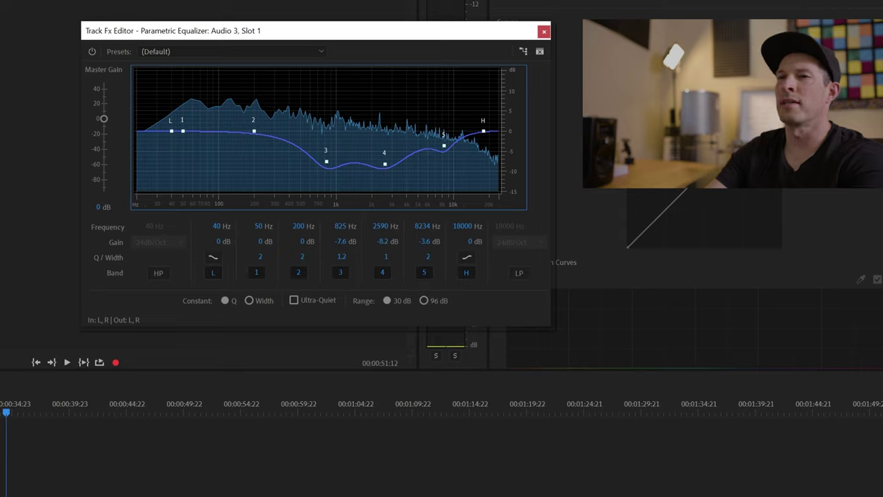
key("space")
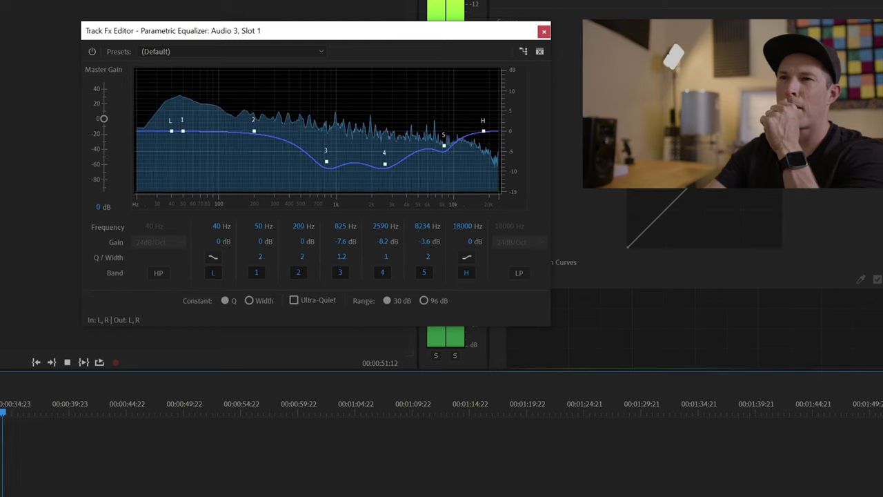
key("space")
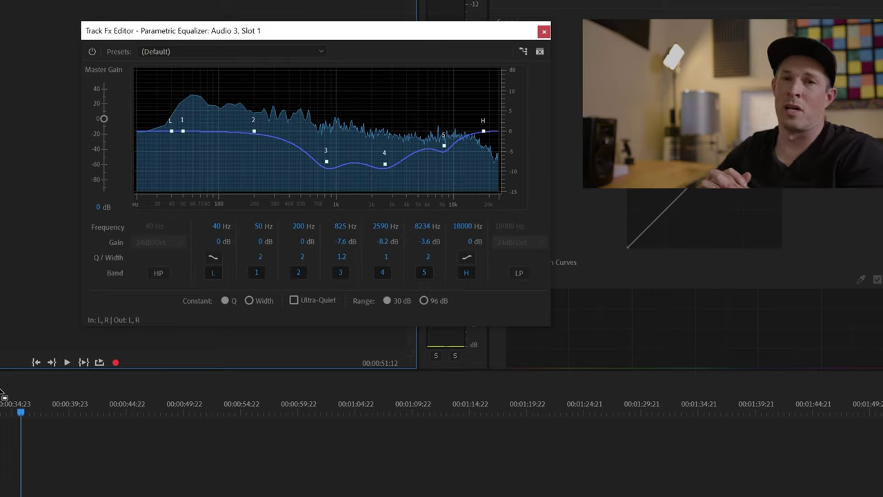
left_click(135, 484)
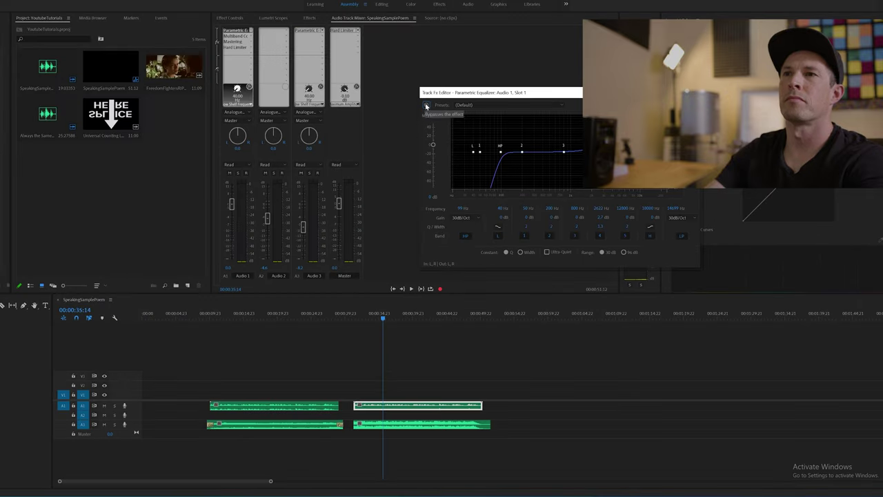
double_click(237, 35)
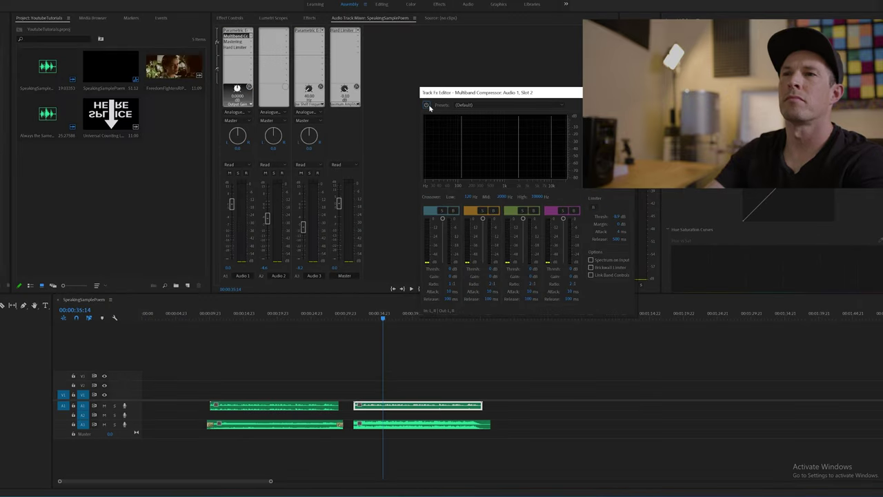
double_click(237, 41)
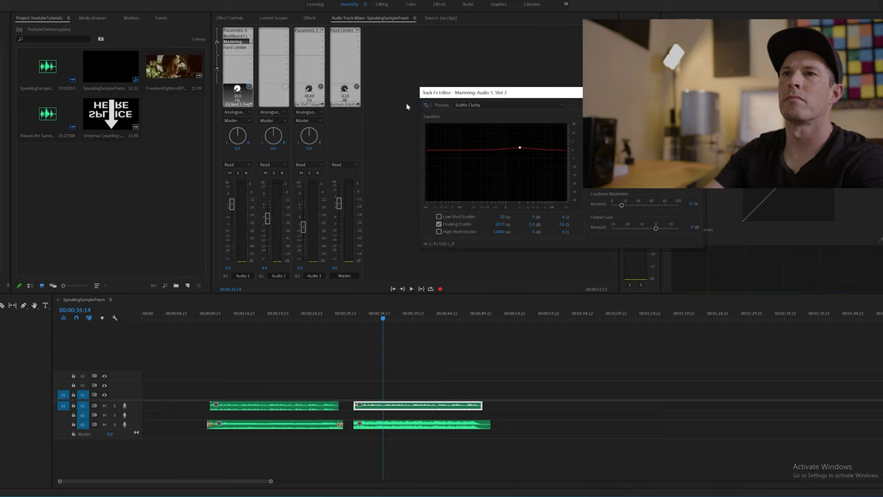
double_click(227, 47)
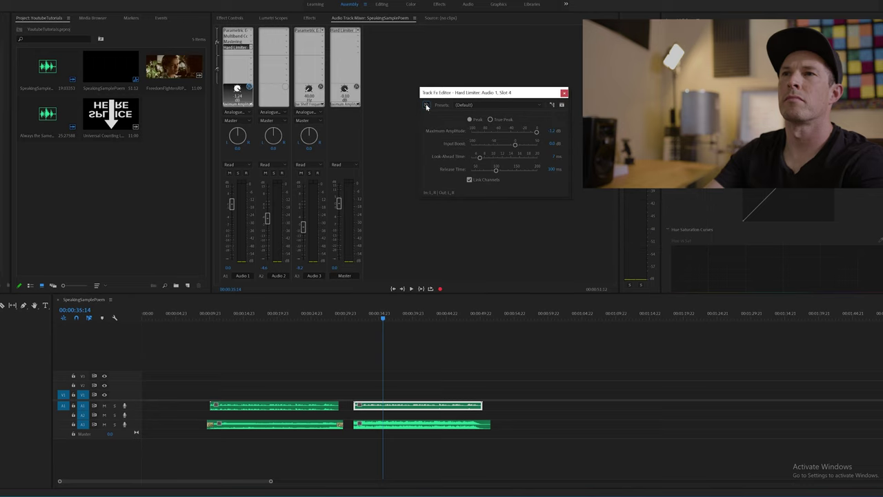
double_click(319, 31)
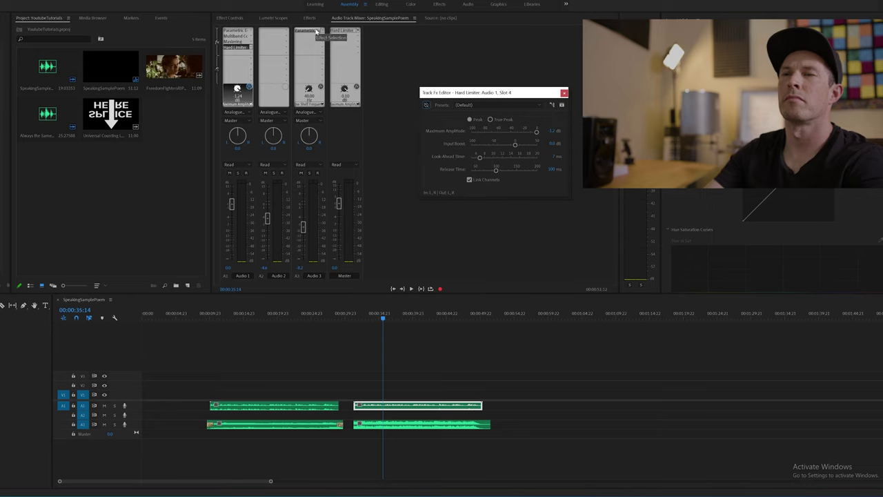
left_click(349, 315)
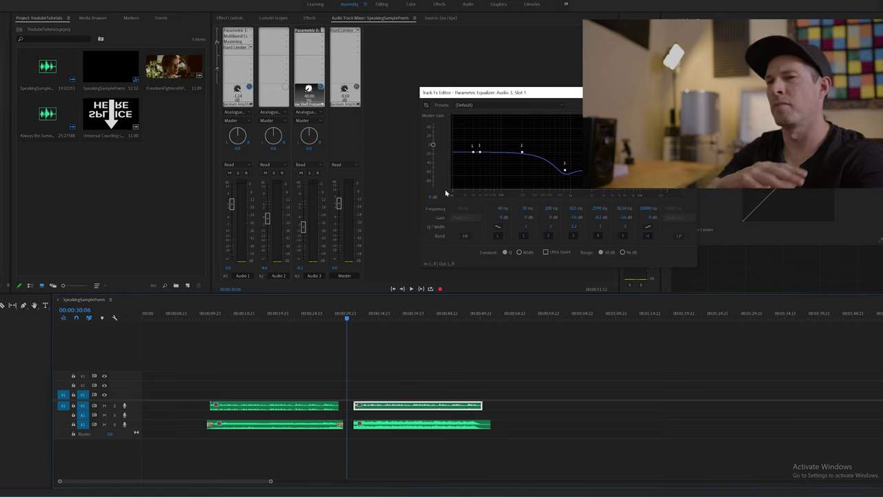
key("space")
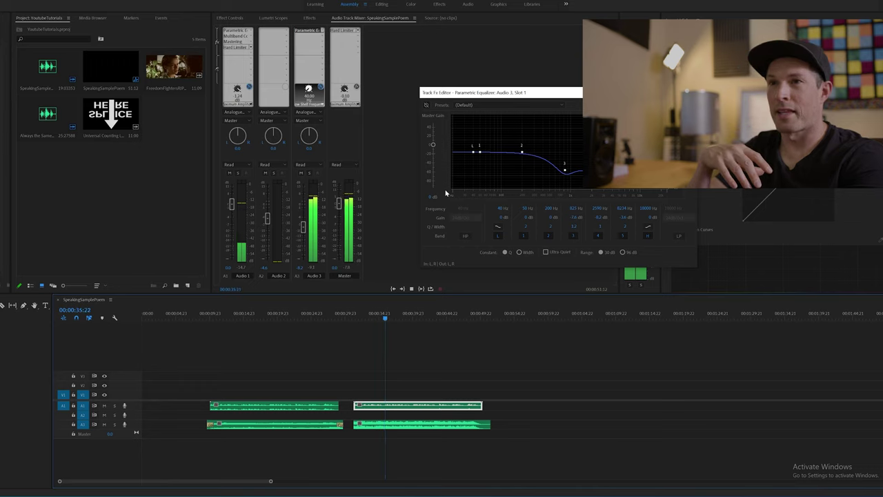
key("space")
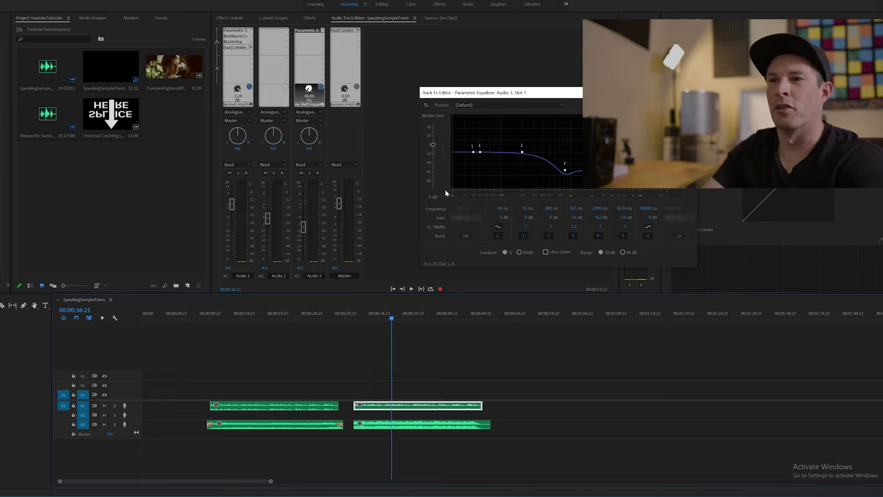
left_click(349, 315)
double_click(230, 31)
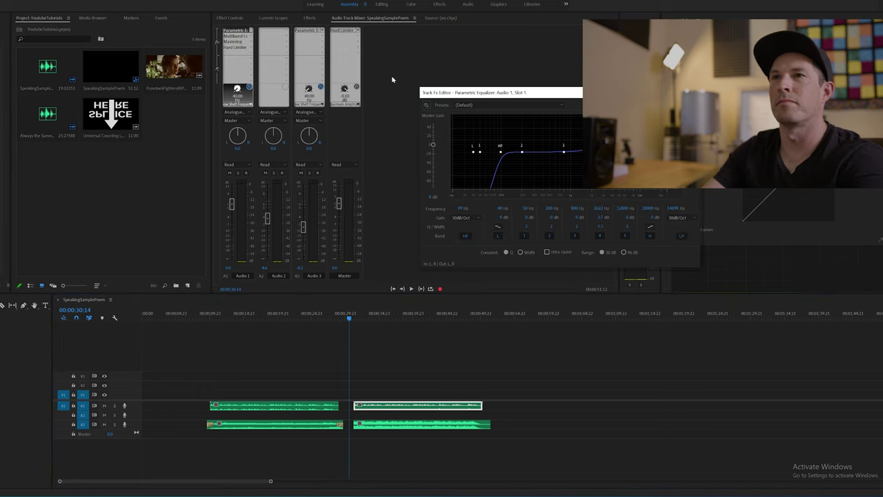
double_click(239, 36)
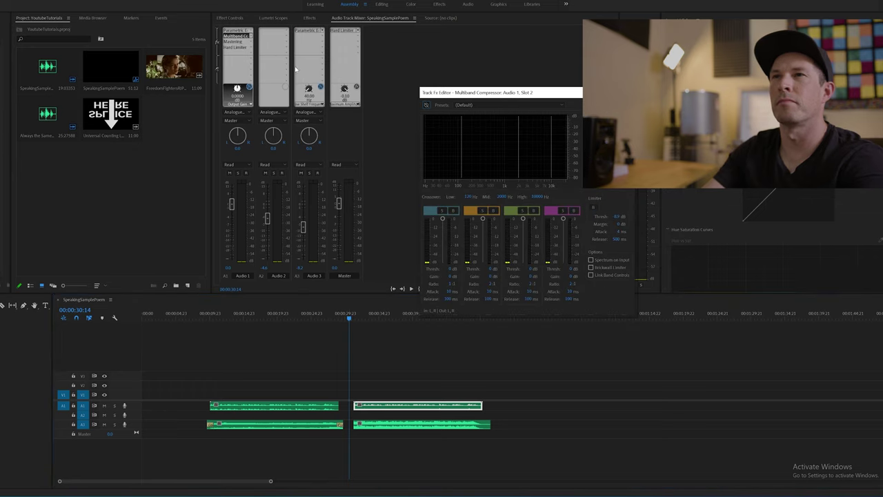
double_click(237, 42)
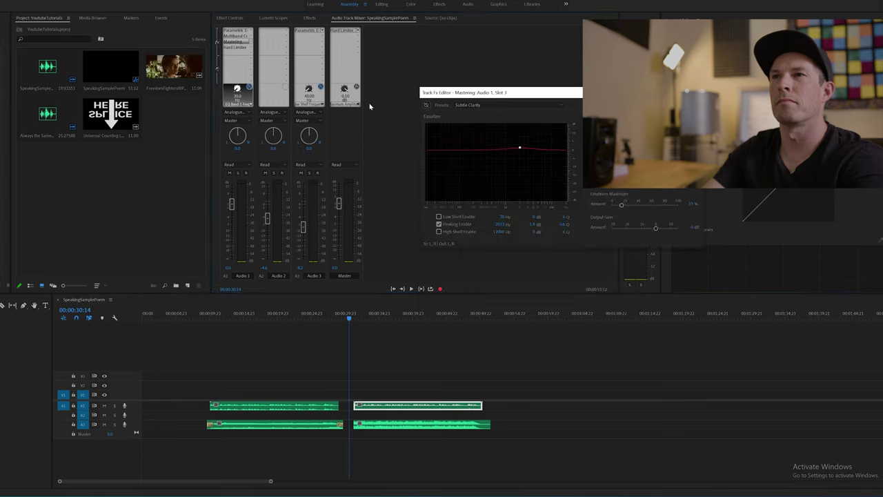
double_click(236, 47)
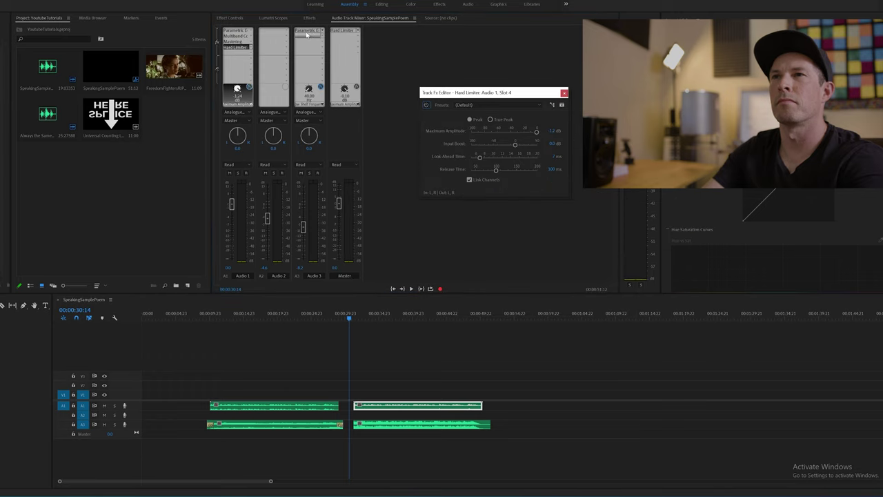
double_click(307, 32)
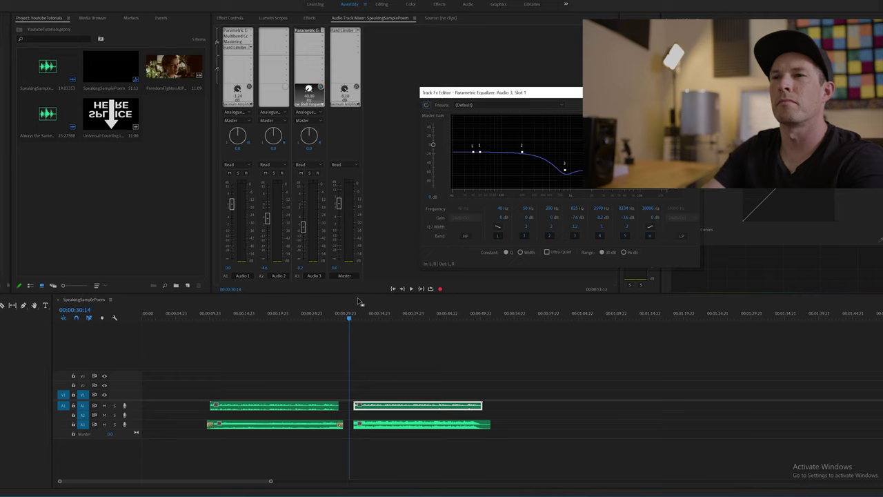
key("space")
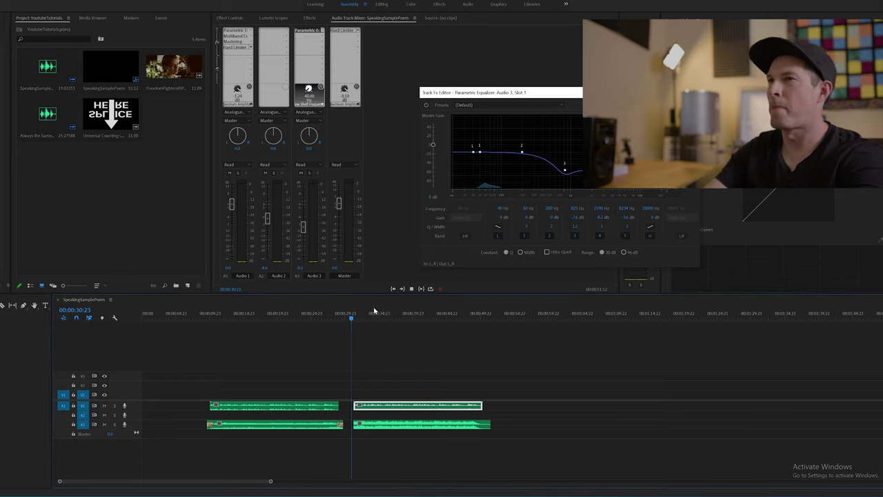